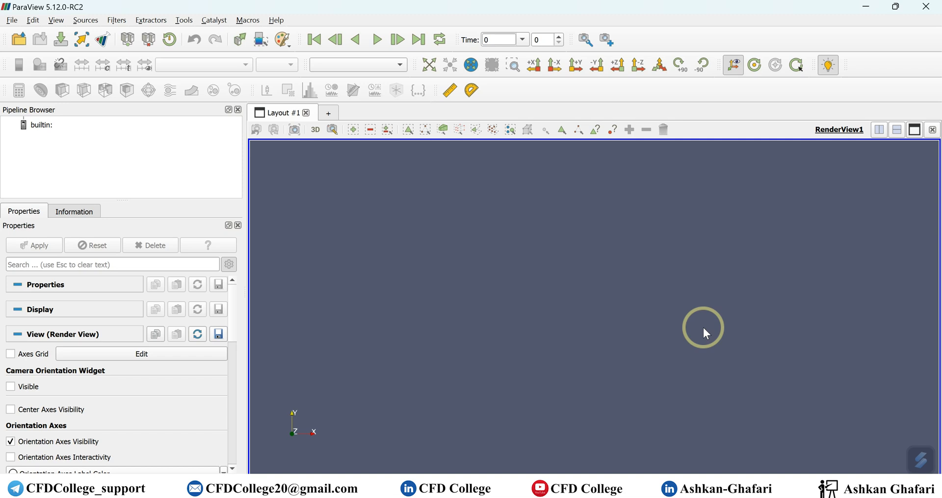
Step: Open the paraview.encas case from the Transient folder and load its data into the render view
{"action": "left_click", "coordinate": [18, 40]}
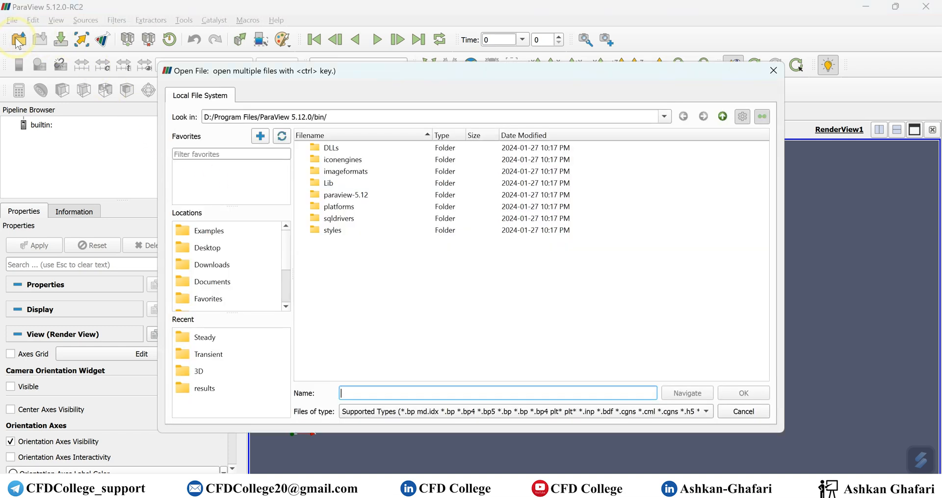
{"action": "left_click", "coordinate": [221, 358]}
{"action": "left_click", "coordinate": [357, 147]}
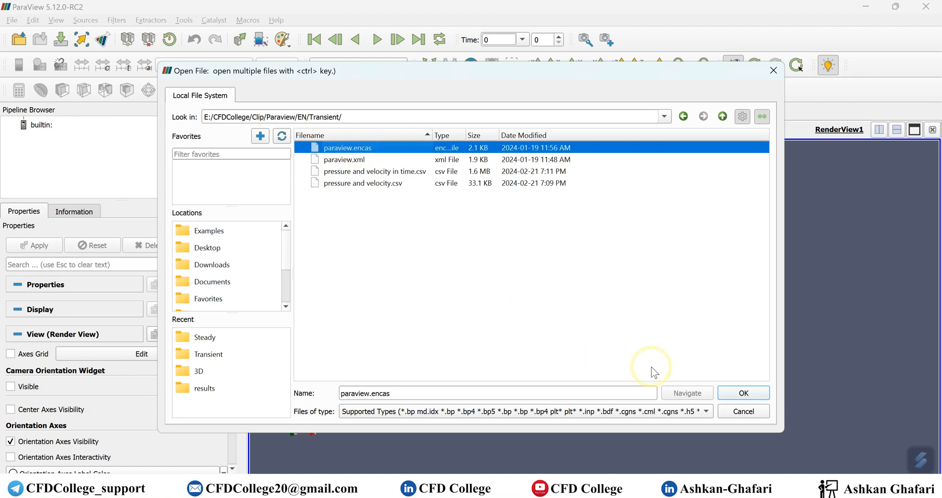
{"action": "left_click", "coordinate": [742, 394]}
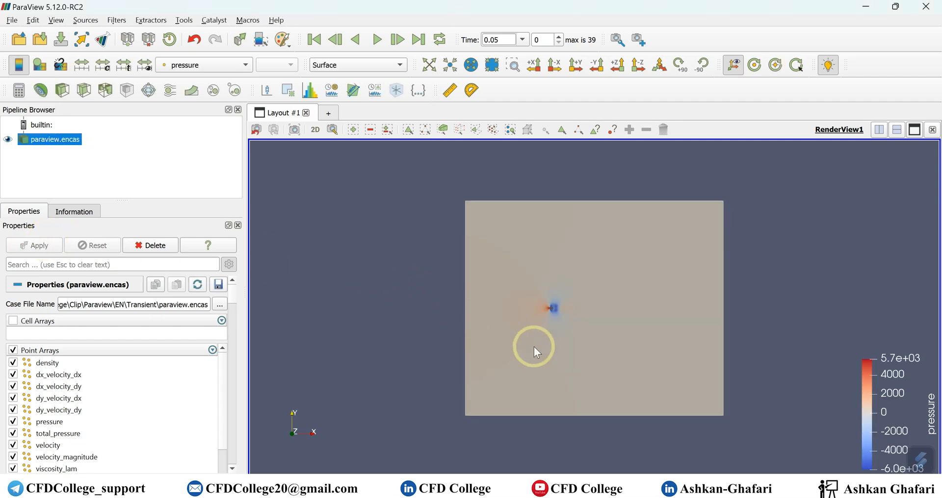
Step: Colour the paraview.encas dataset by velocity_magnitude
{"action": "left_click", "coordinate": [225, 64]}
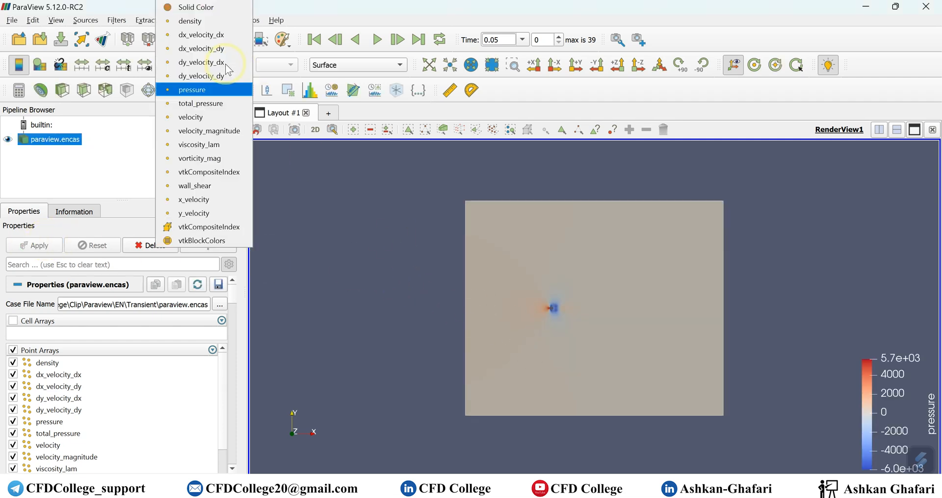
{"action": "left_click", "coordinate": [201, 132]}
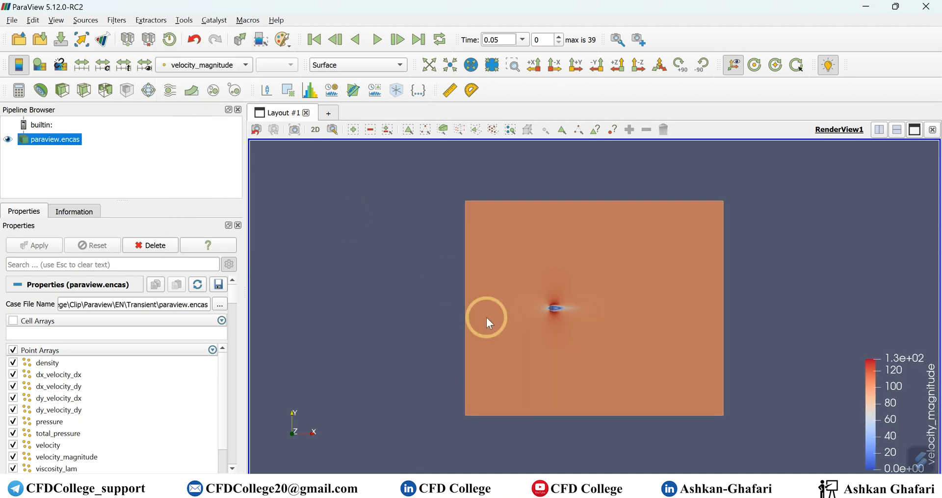
{"action": "scroll", "coordinate": [564, 314], "scroll_direction": "down", "scroll_amount": 5}
{"action": "scroll", "coordinate": [569, 305], "scroll_direction": "up", "scroll_amount": 8}
Step: Advance the transient solution frame by frame to time step 19 to show the developed wake
{"action": "left_click", "coordinate": [396, 39]}
{"action": "left_click", "coordinate": [396, 39]}
{"action": "left_click", "coordinate": [396, 39]}
{"action": "left_click", "coordinate": [395, 39]}
{"action": "left_click", "coordinate": [396, 39]}
{"action": "left_click", "coordinate": [395, 39]}
{"action": "double_click", "coordinate": [395, 39]}
{"action": "double_click", "coordinate": [396, 40]}
{"action": "left_click", "coordinate": [396, 39]}
{"action": "double_click", "coordinate": [395, 39]}
{"action": "left_click", "coordinate": [395, 39]}
{"action": "double_click", "coordinate": [395, 40]}
{"action": "left_click", "coordinate": [395, 39]}
{"action": "left_click", "coordinate": [395, 39]}
{"action": "left_click", "coordinate": [395, 39]}
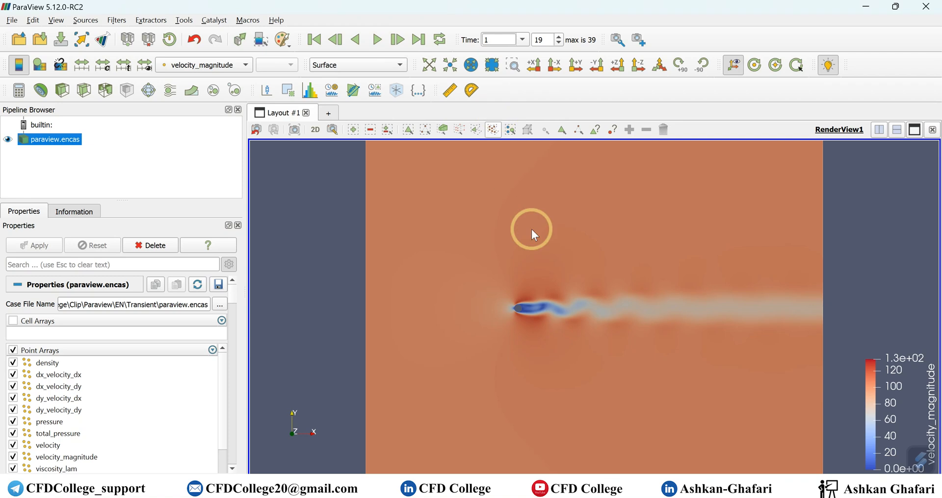
{"action": "scroll", "coordinate": [555, 312], "scroll_direction": "up", "scroll_amount": 2}
{"action": "scroll", "coordinate": [554, 313], "scroll_direction": "up", "scroll_amount": 2}
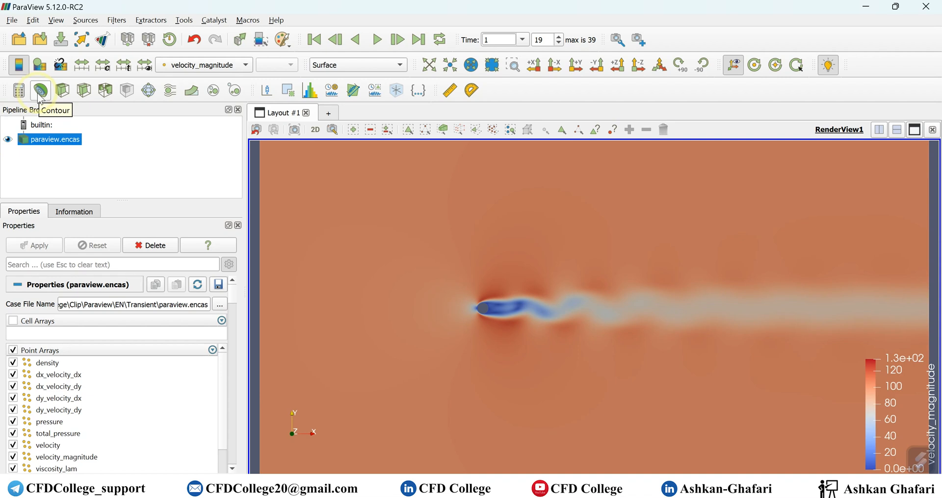
Step: Add a Contour filter to paraview.encas and set it to contour by velocity_magnitude
{"action": "left_click", "coordinate": [117, 20]}
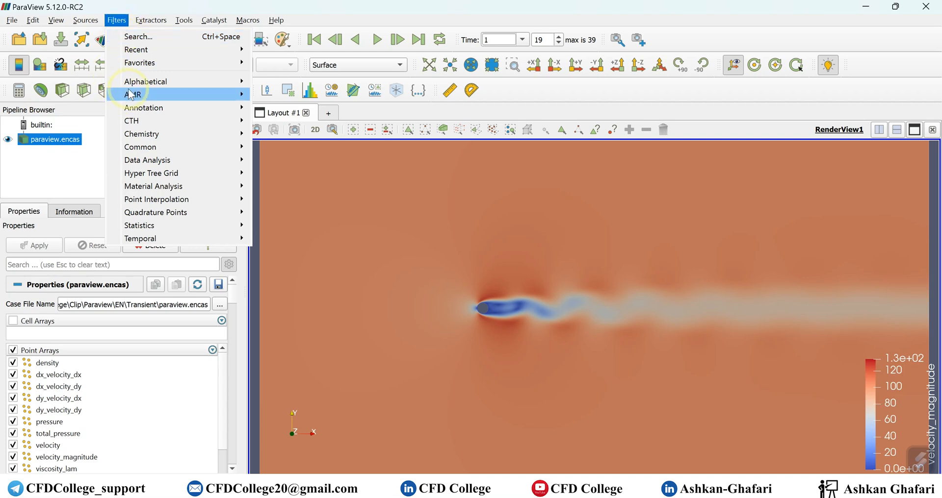
{"action": "mouse_move", "coordinate": [137, 82]}
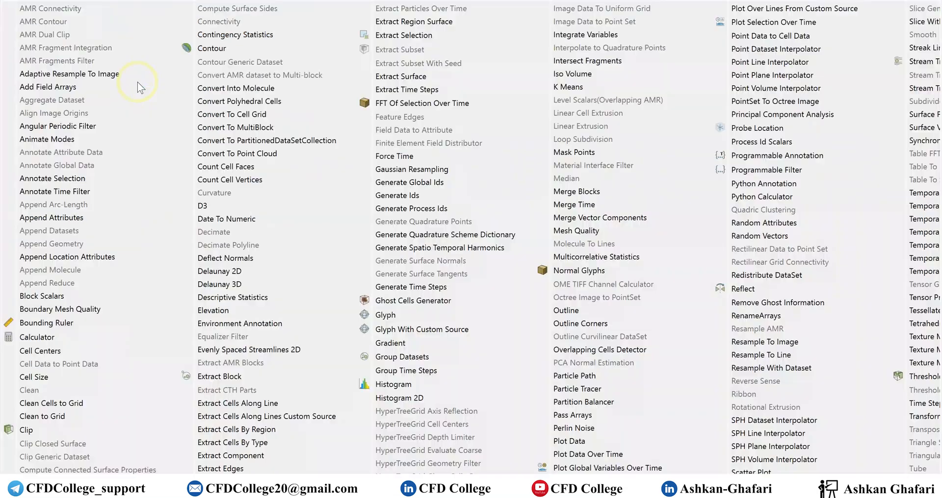
{"action": "left_click", "coordinate": [213, 47]}
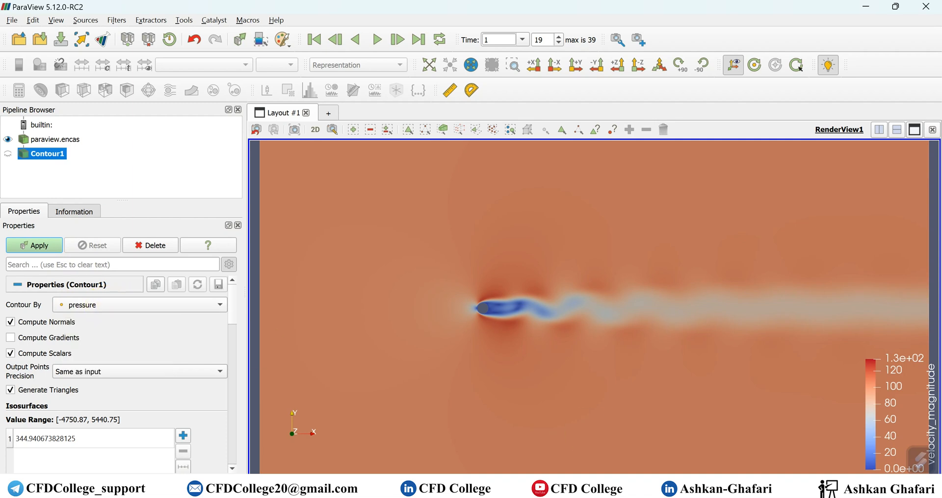
{"action": "left_click", "coordinate": [778, 491]}
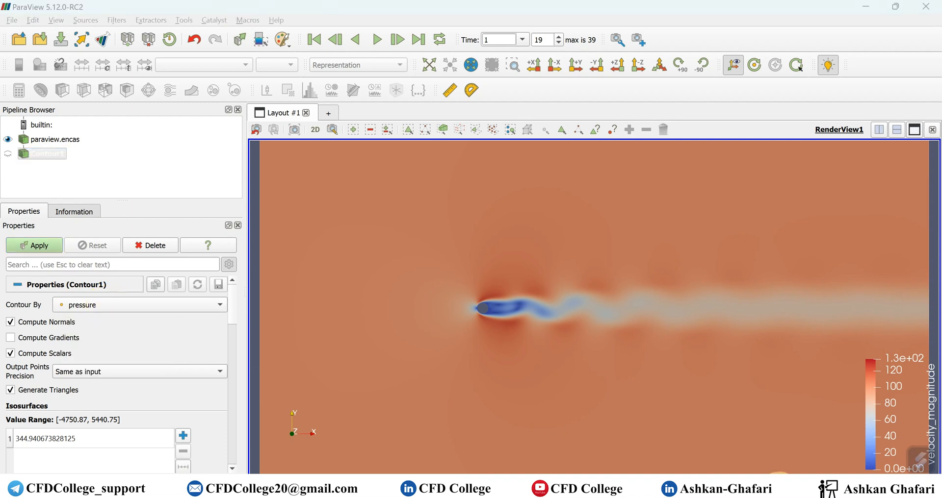
{"action": "left_click", "coordinate": [150, 314]}
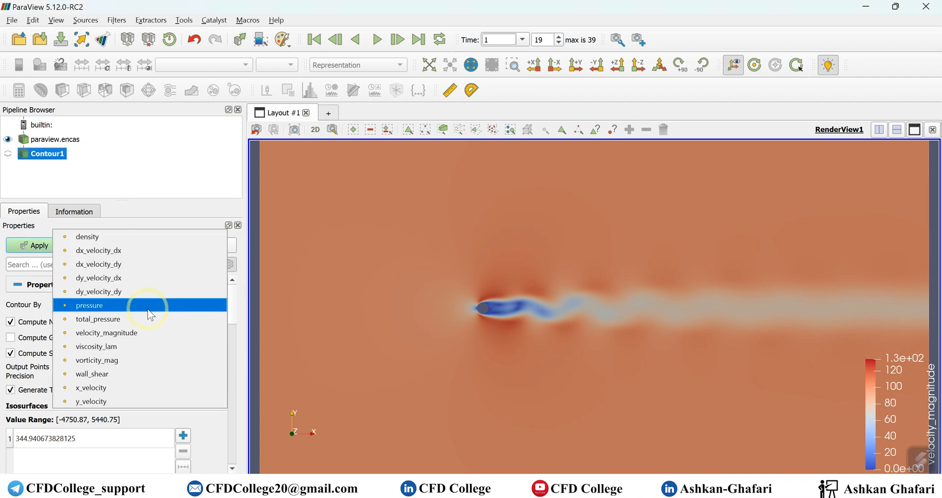
{"action": "left_click", "coordinate": [126, 333]}
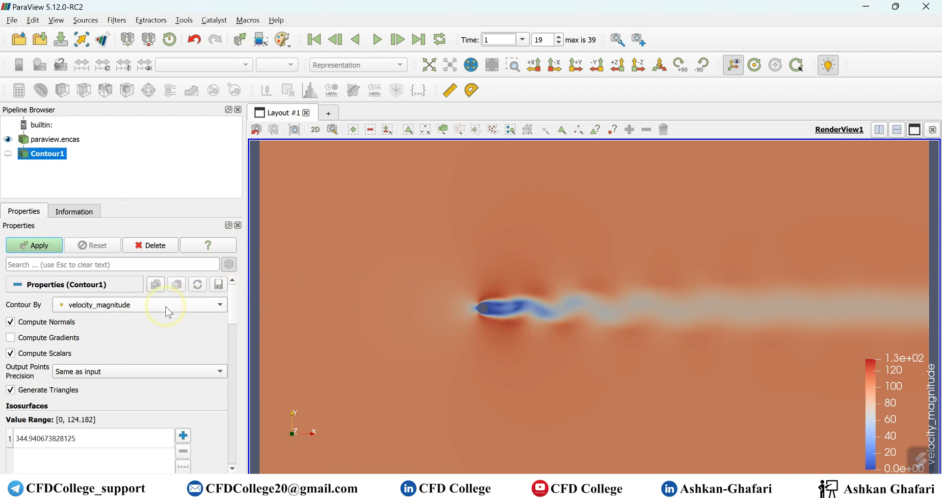
Step: Clear the default isosurface value and start a new number series with its range's upper limit set to 130
{"action": "scroll", "coordinate": [163, 319], "scroll_direction": "down", "scroll_amount": 2}
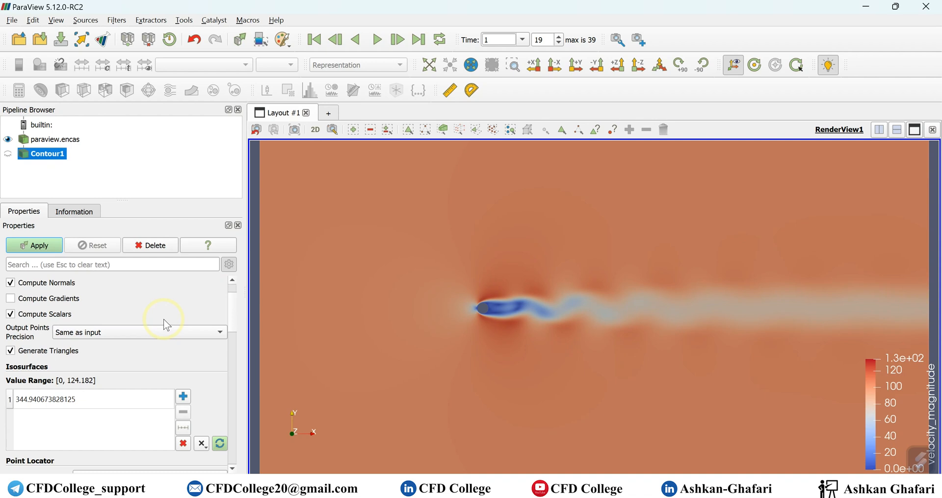
{"action": "scroll", "coordinate": [164, 320], "scroll_direction": "down", "scroll_amount": 2}
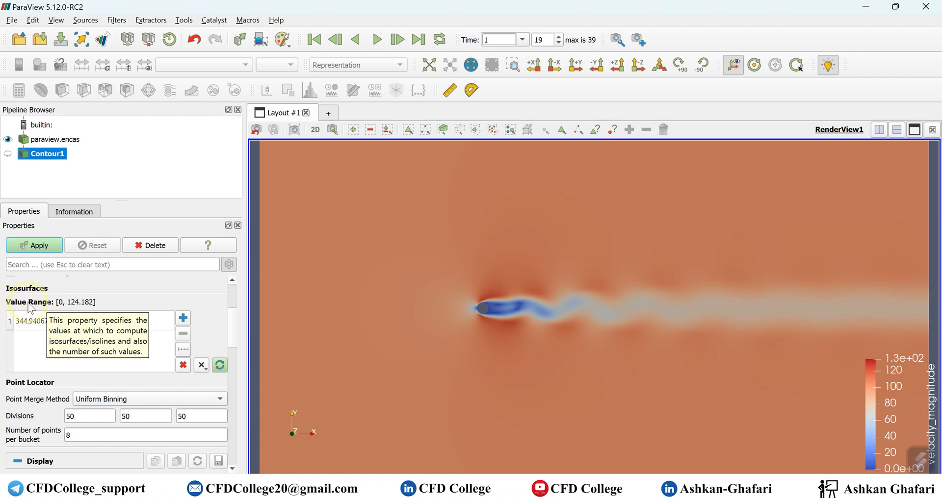
{"action": "left_click", "coordinate": [184, 366]}
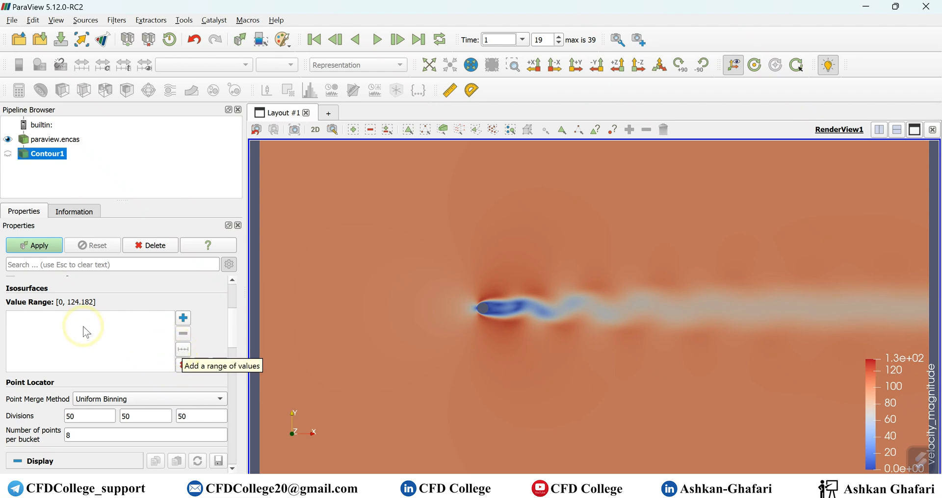
{"action": "left_click", "coordinate": [183, 349]}
{"action": "left_click_drag", "start_coordinate": [481, 145], "coordinate": [246, 39]}
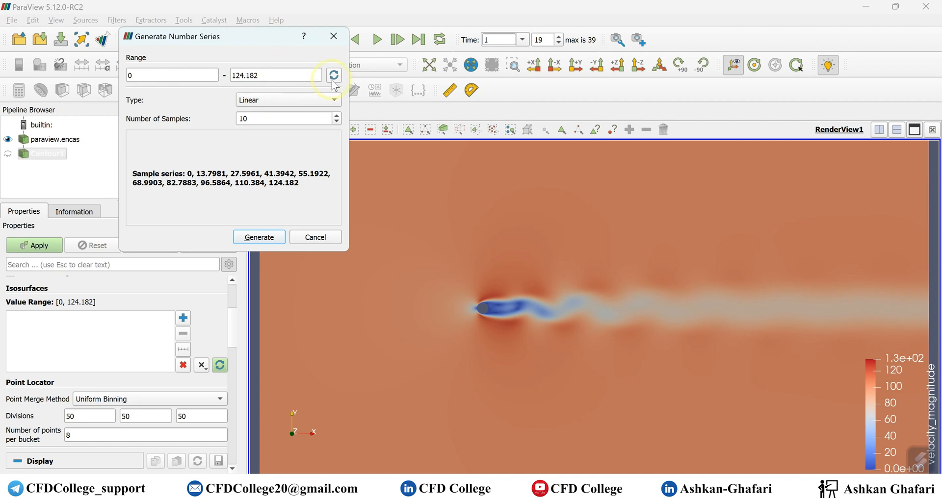
{"action": "left_click_drag", "start_coordinate": [261, 76], "coordinate": [228, 81]}
{"action": "triple_click", "coordinate": [288, 75]}
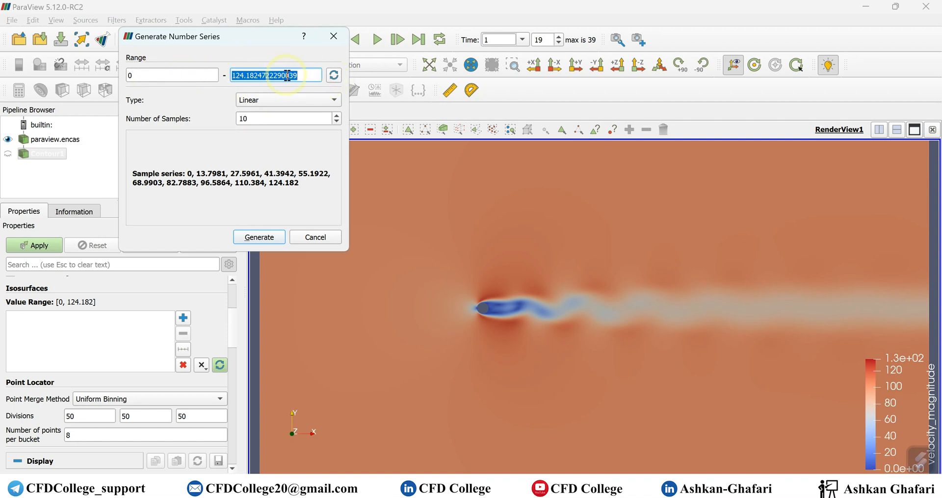
{"action": "type", "text": "13"}
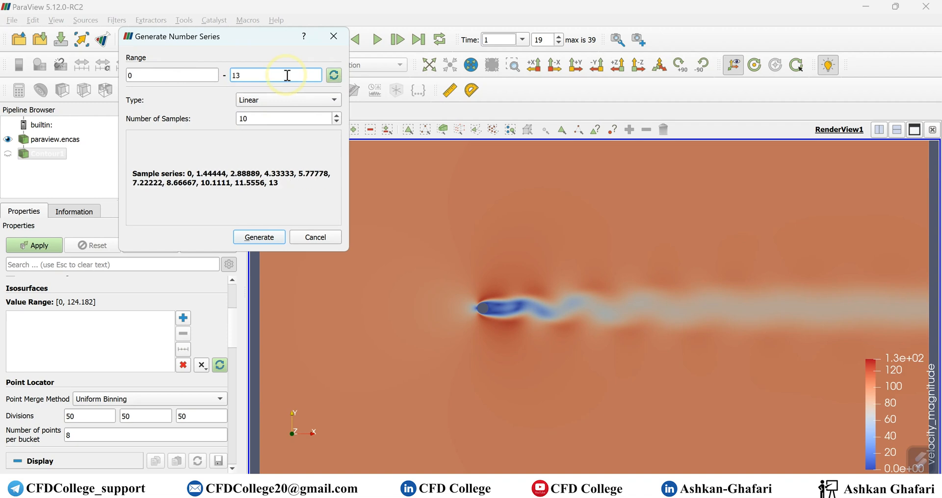
{"action": "type", "text": "0"}
Step: Generate the isosurface series with 14 linear samples and apply the Contour filter
{"action": "left_click", "coordinate": [254, 118]}
{"action": "double_click", "coordinate": [254, 119]}
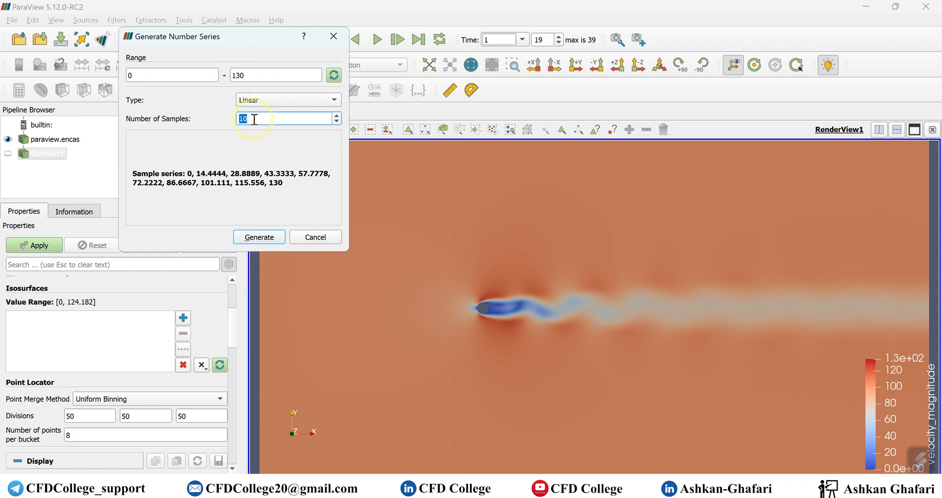
{"action": "type", "text": "14"}
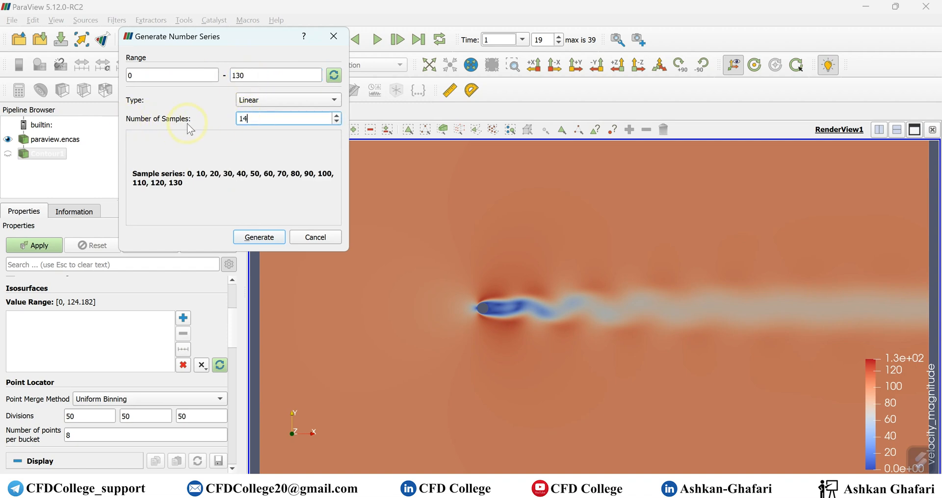
{"action": "double_click", "coordinate": [263, 76]}
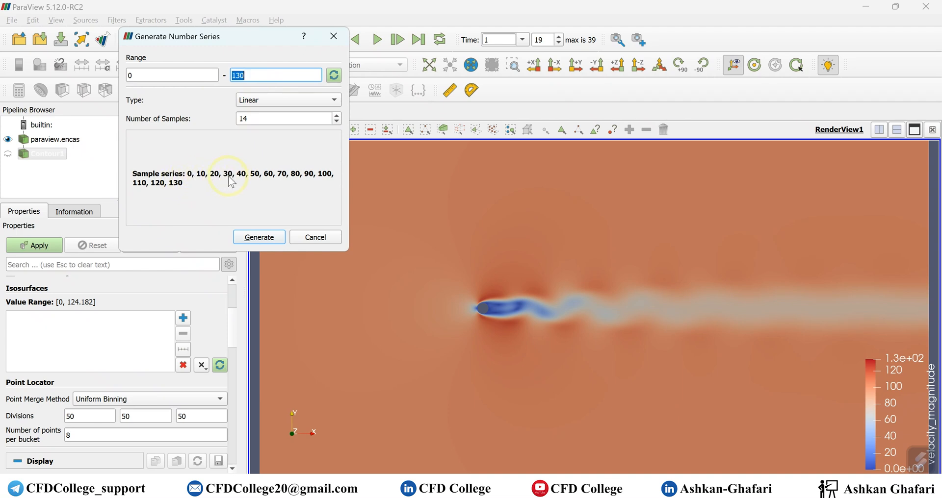
{"action": "left_click", "coordinate": [256, 237]}
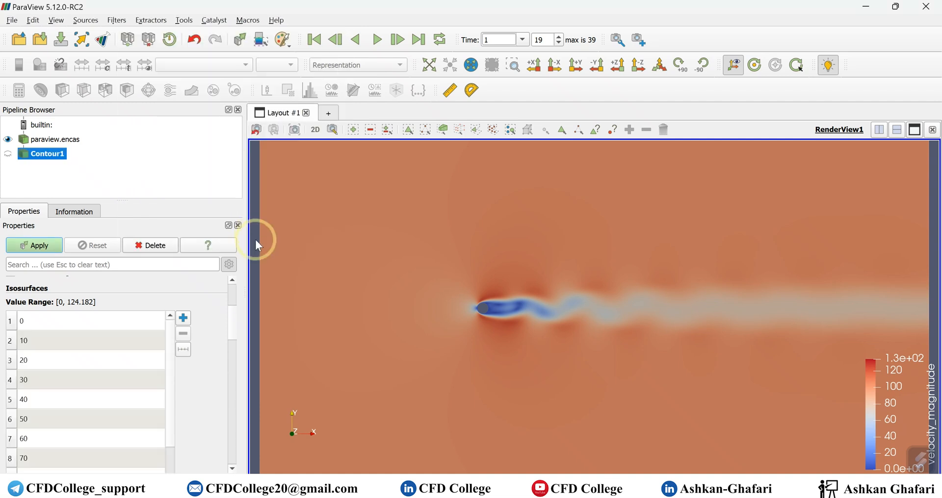
{"action": "left_click_drag", "start_coordinate": [232, 326], "coordinate": [182, 285]}
{"action": "left_click", "coordinate": [35, 245]}
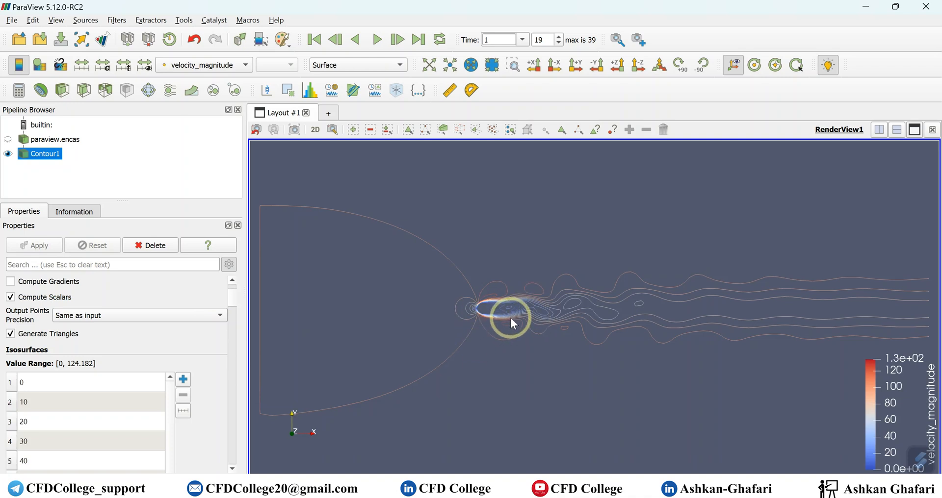
Step: Show the paraview.encas dataset again together with the contour lines around the body and wake
{"action": "scroll", "coordinate": [479, 310], "scroll_direction": "down", "scroll_amount": 15}
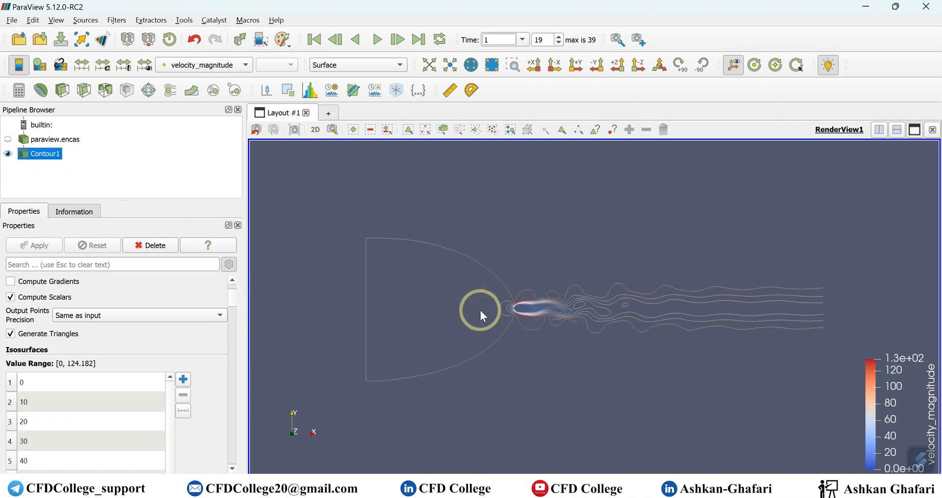
{"action": "scroll", "coordinate": [478, 316], "scroll_direction": "up", "scroll_amount": 2}
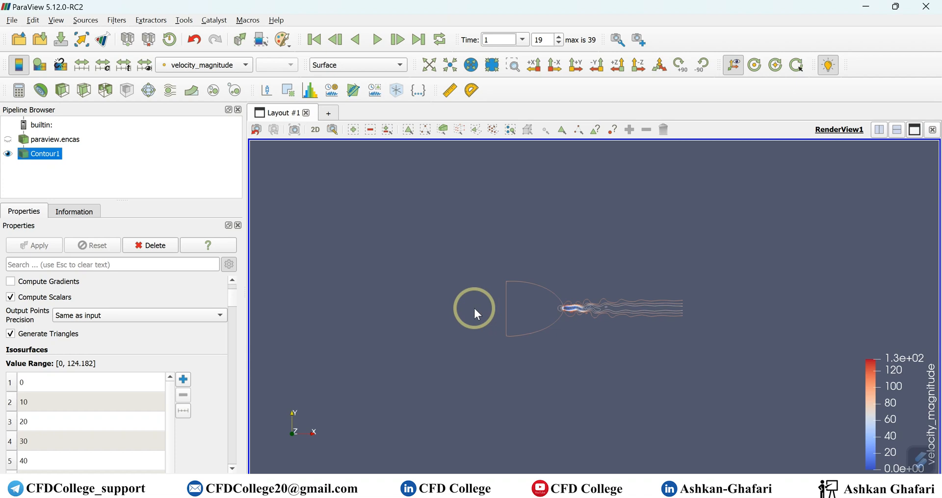
{"action": "left_click", "coordinate": [8, 140]}
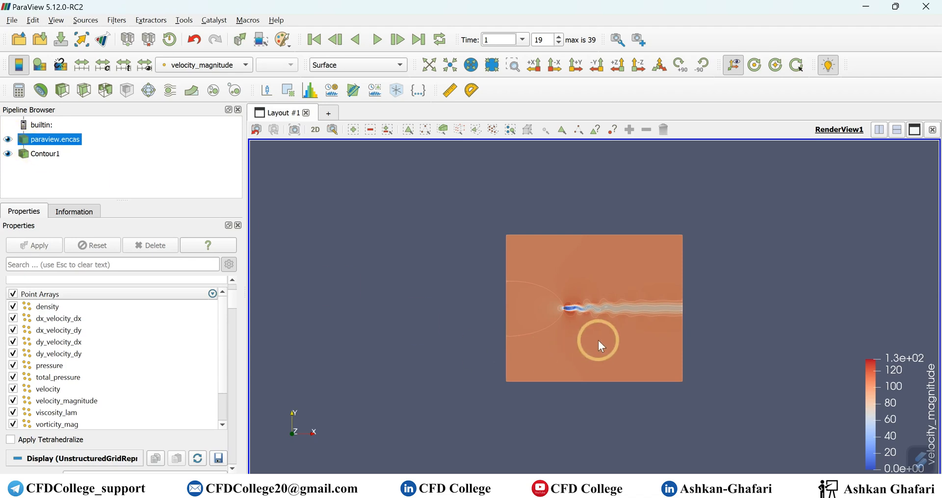
{"action": "scroll", "coordinate": [590, 313], "scroll_direction": "down", "scroll_amount": 5}
{"action": "scroll", "coordinate": [577, 310], "scroll_direction": "up", "scroll_amount": 10}
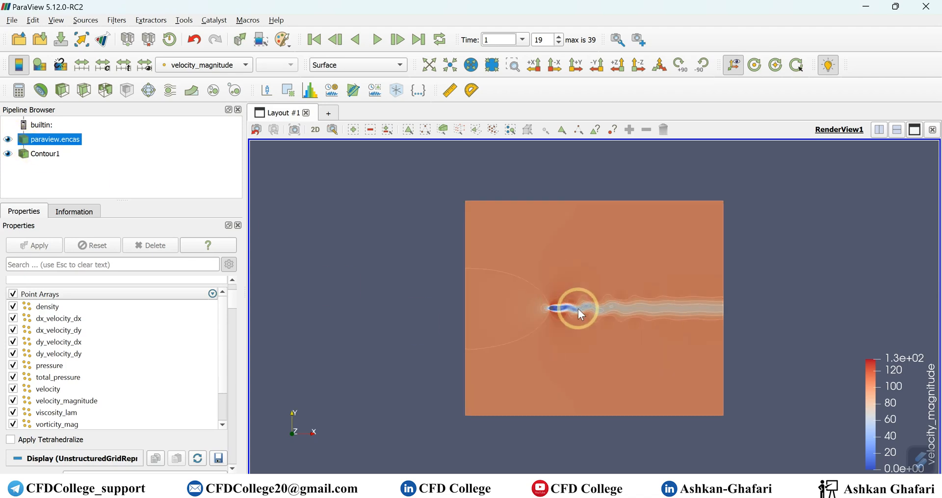
{"action": "scroll", "coordinate": [504, 321], "scroll_direction": "up", "scroll_amount": 3}
{"action": "scroll", "coordinate": [534, 317], "scroll_direction": "down", "scroll_amount": 2}
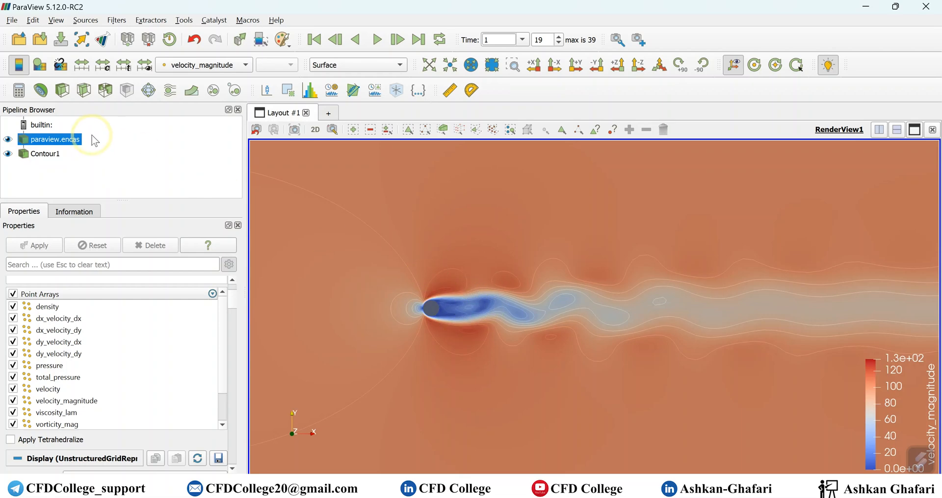
Step: Apply the Rainbow Uniform preset to the velocity_magnitude colour map and place the colour legend horizontally above the wake
{"action": "left_click", "coordinate": [40, 64]}
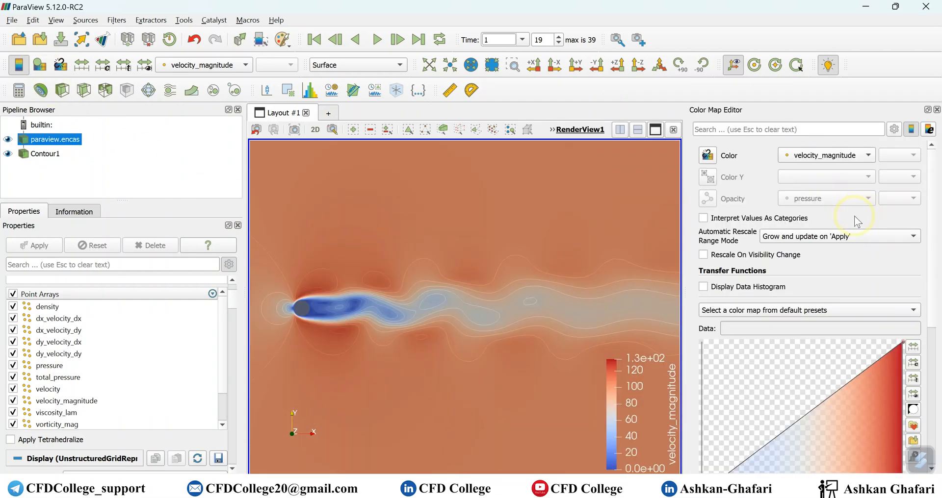
{"action": "left_click", "coordinate": [810, 312]}
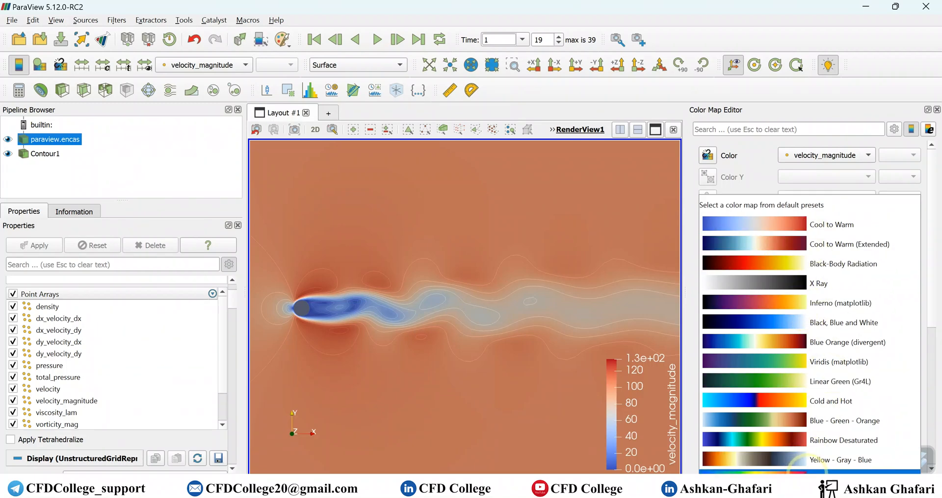
{"action": "left_click", "coordinate": [807, 471]}
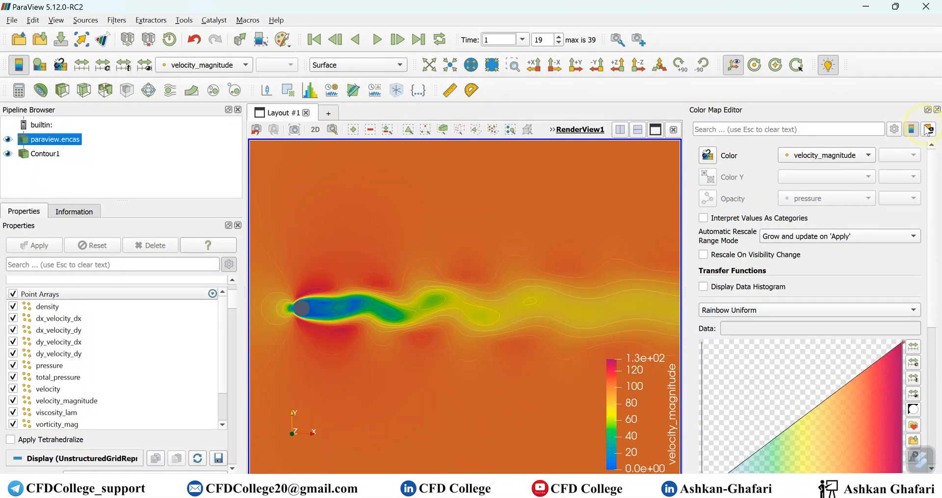
{"action": "left_click", "coordinate": [937, 110]}
{"action": "left_click_drag", "start_coordinate": [896, 359], "coordinate": [568, 148]}
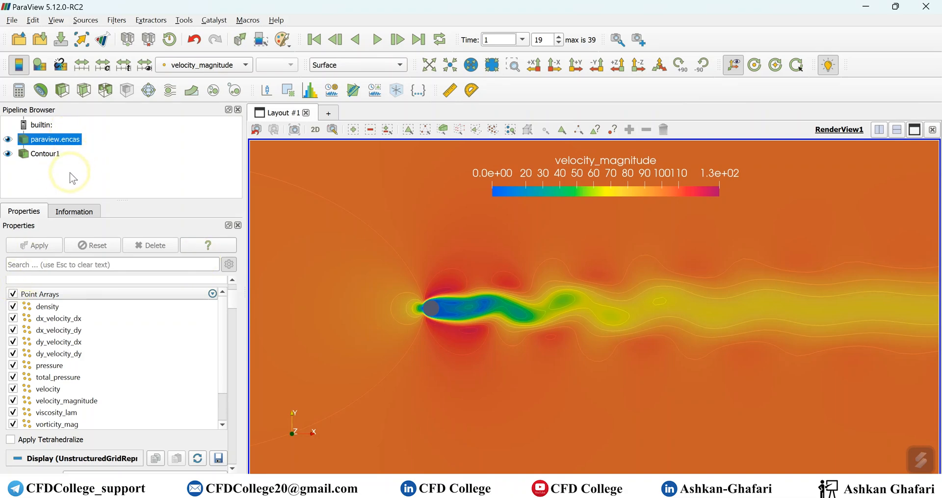
Step: Turn off the range labels on the velocity_magnitude colour legend and close the colour map settings
{"action": "left_click", "coordinate": [42, 67]}
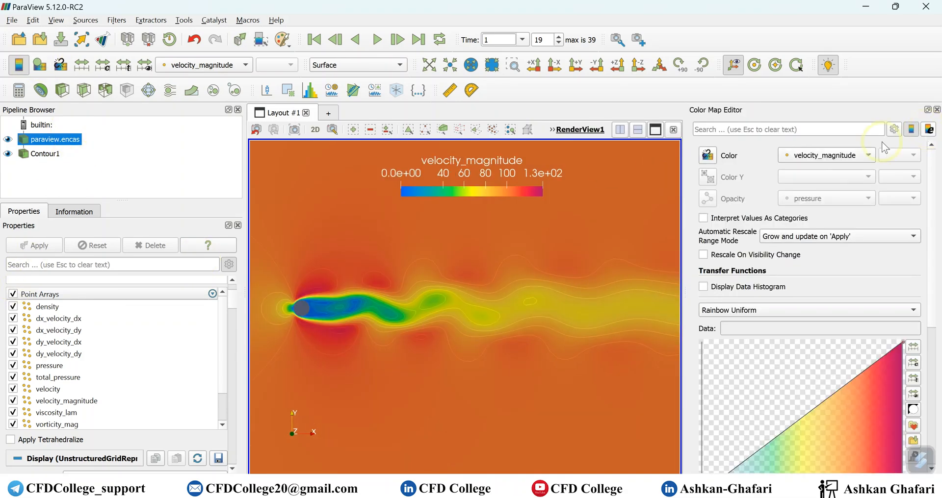
{"action": "left_click", "coordinate": [928, 130]}
{"action": "scroll", "coordinate": [49, 373], "scroll_direction": "down", "scroll_amount": 5}
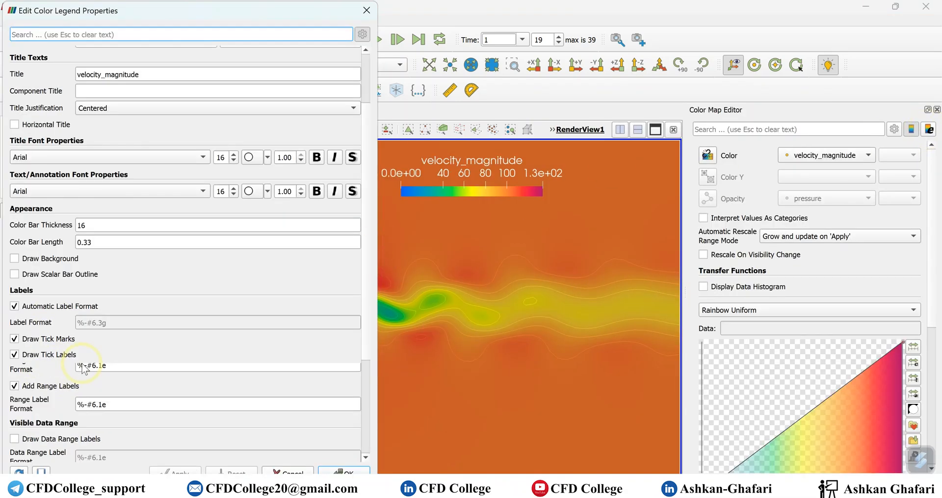
{"action": "left_click", "coordinate": [43, 270]}
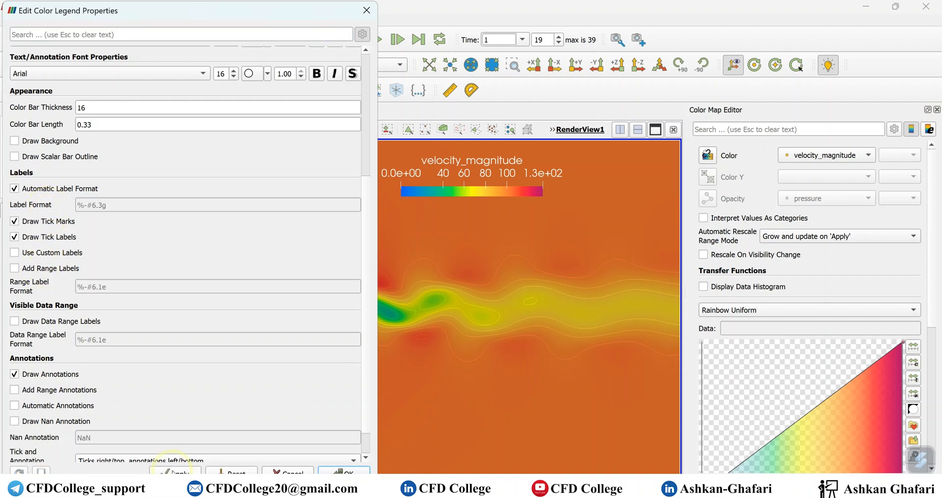
{"action": "left_click", "coordinate": [404, 440]}
{"action": "left_click", "coordinate": [343, 473]}
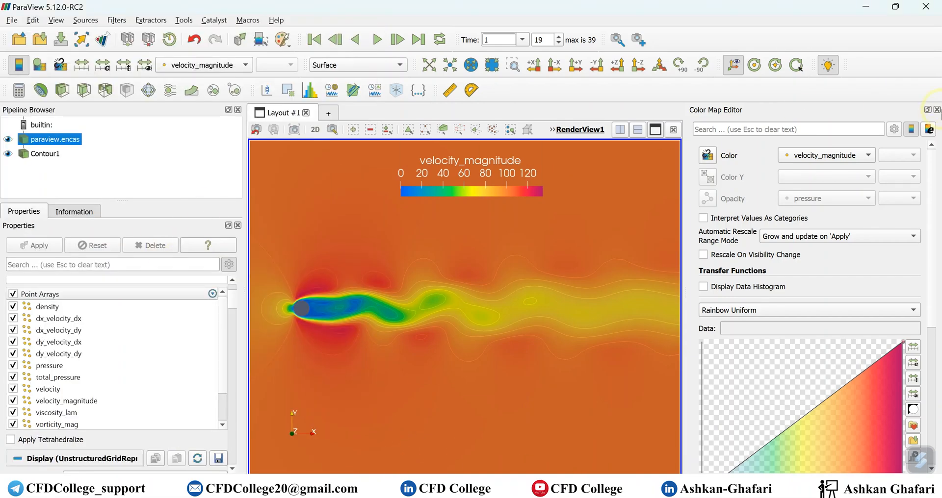
{"action": "left_click", "coordinate": [937, 110]}
Step: Compare the colour map settings of Contour1 with those of the paraview.encas dataset
{"action": "left_click", "coordinate": [45, 153]}
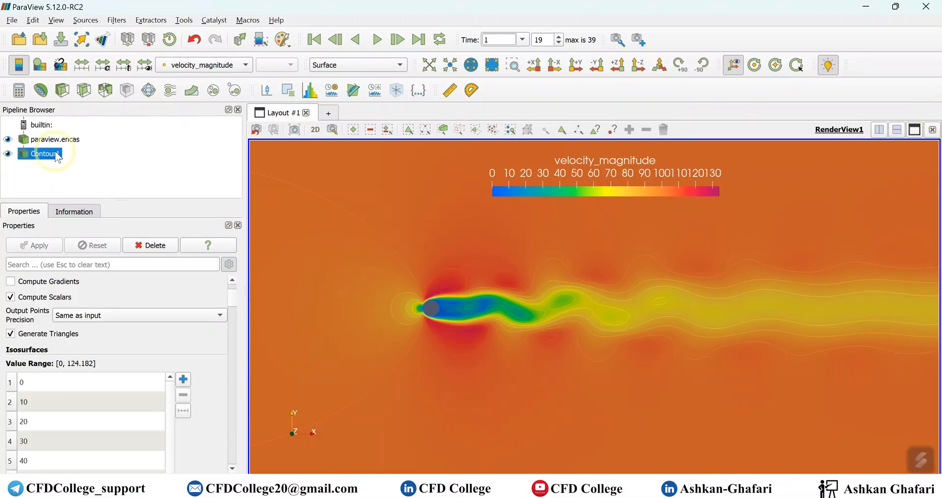
{"action": "left_click", "coordinate": [40, 65]}
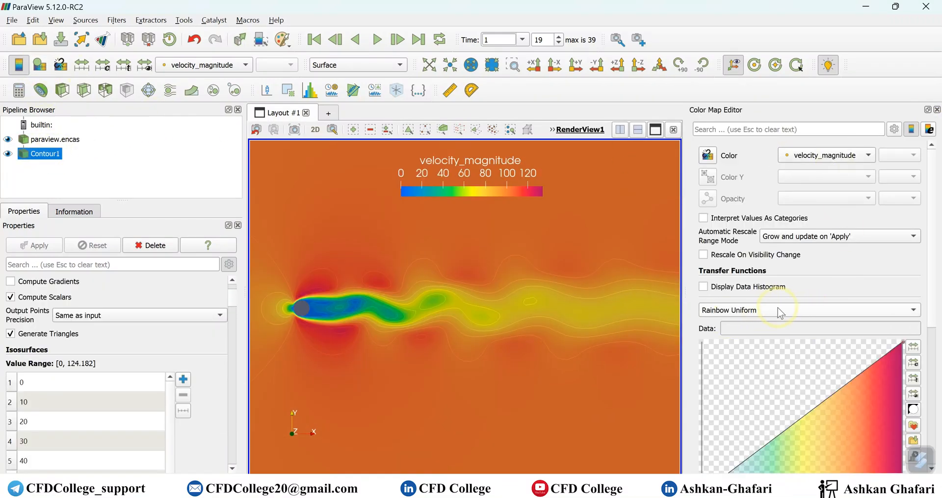
{"action": "left_click", "coordinate": [55, 141]}
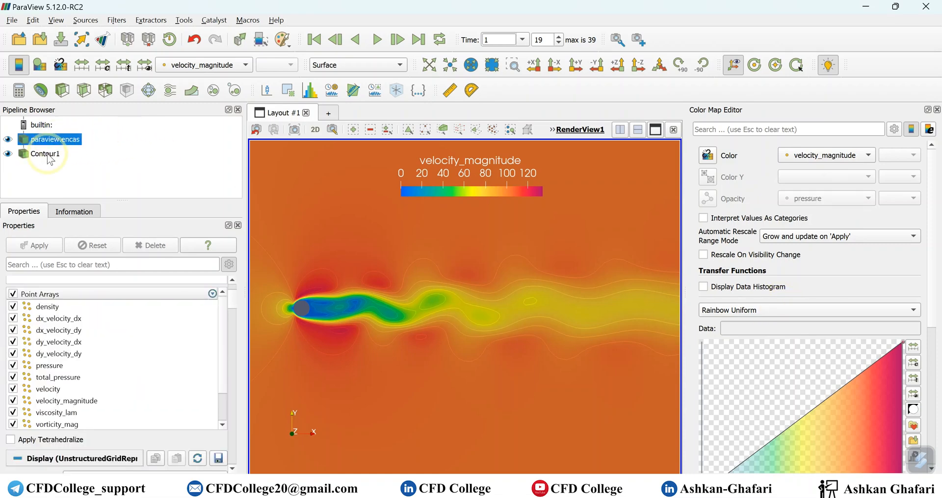
{"action": "left_click", "coordinate": [44, 153]}
{"action": "left_click", "coordinate": [49, 140]}
{"action": "left_click", "coordinate": [42, 154]}
{"action": "left_click", "coordinate": [937, 109]}
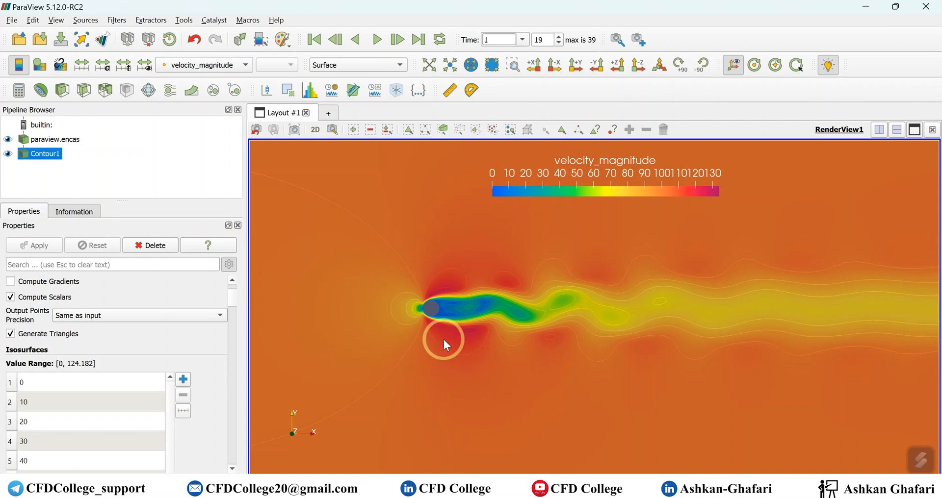
Step: Examine the contour lines around the body and wake and across the whole flow domain
{"action": "scroll", "coordinate": [423, 343], "scroll_direction": "down", "scroll_amount": 5}
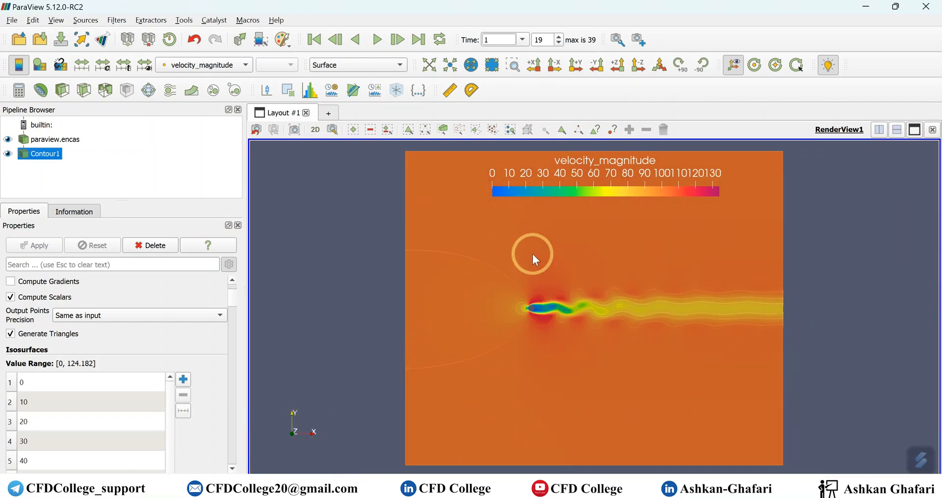
{"action": "scroll", "coordinate": [521, 313], "scroll_direction": "up", "scroll_amount": 5}
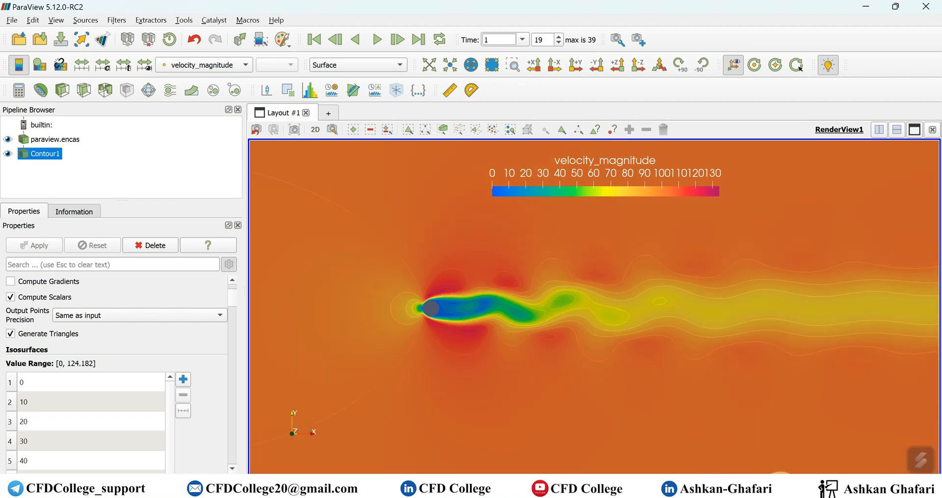
{"action": "left_click", "coordinate": [781, 493]}
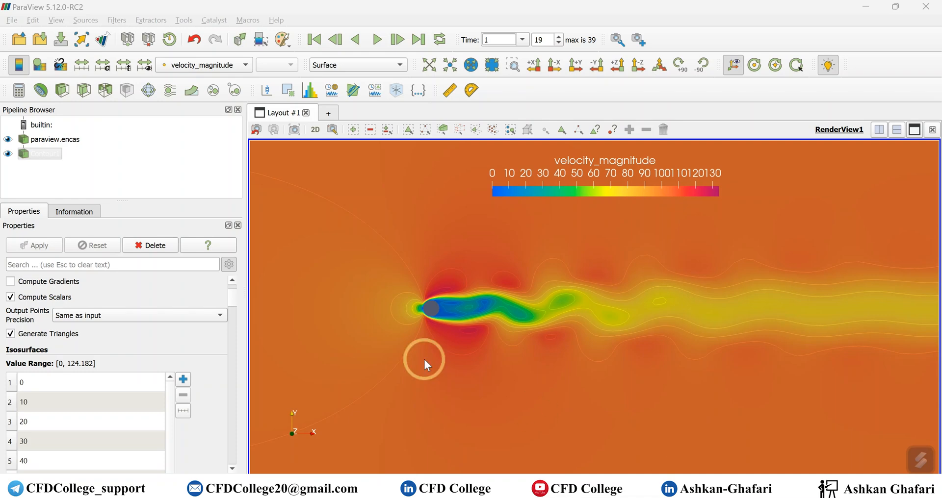
{"action": "scroll", "coordinate": [485, 319], "scroll_direction": "down", "scroll_amount": 4}
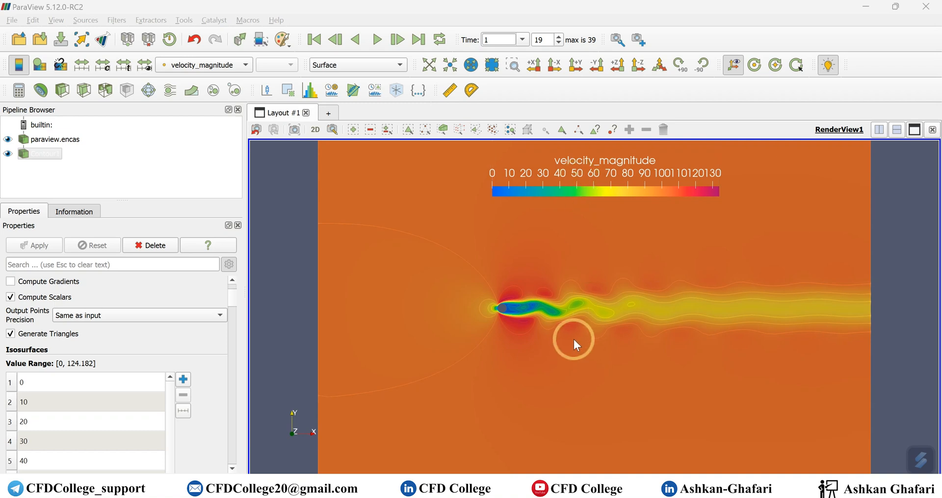
{"action": "scroll", "coordinate": [572, 337], "scroll_direction": "up", "scroll_amount": 2}
{"action": "scroll", "coordinate": [573, 337], "scroll_direction": "down", "scroll_amount": 4}
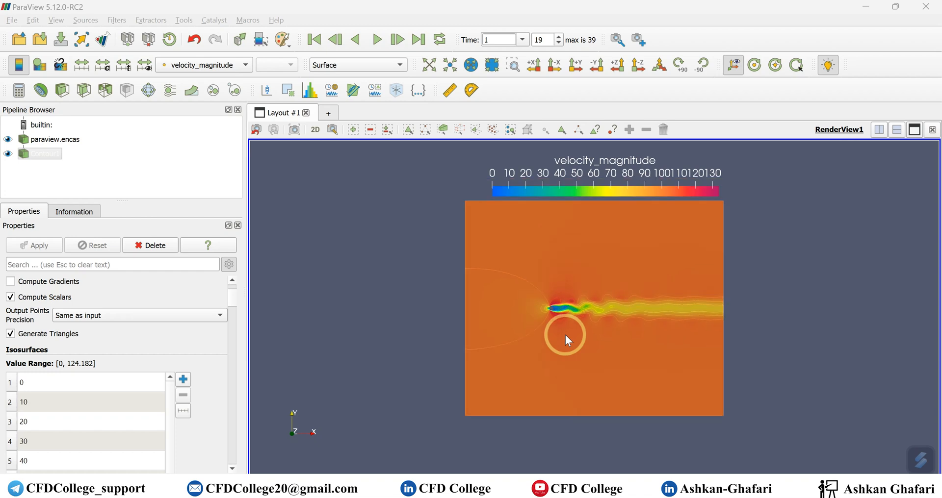
{"action": "scroll", "coordinate": [582, 325], "scroll_direction": "up", "scroll_amount": 2}
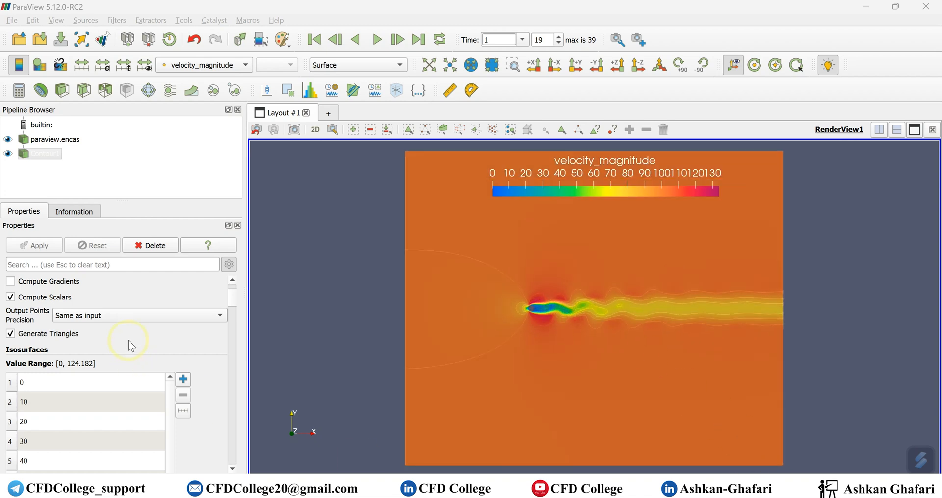
Step: Review the Contour1 filter's isosurface, display, lighting and render view properties
{"action": "scroll", "coordinate": [128, 340], "scroll_direction": "up", "scroll_amount": 2}
{"action": "scroll", "coordinate": [128, 340], "scroll_direction": "down", "scroll_amount": 6}
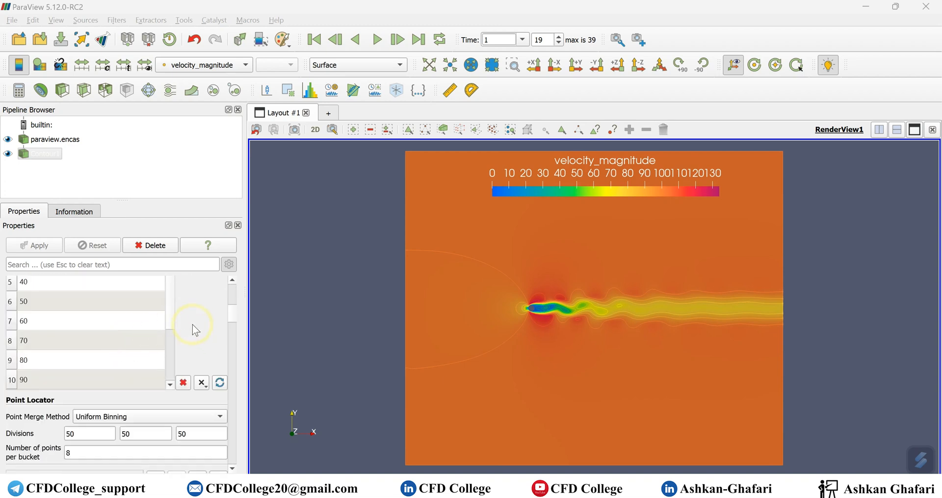
{"action": "scroll", "coordinate": [195, 328], "scroll_direction": "down", "scroll_amount": 5}
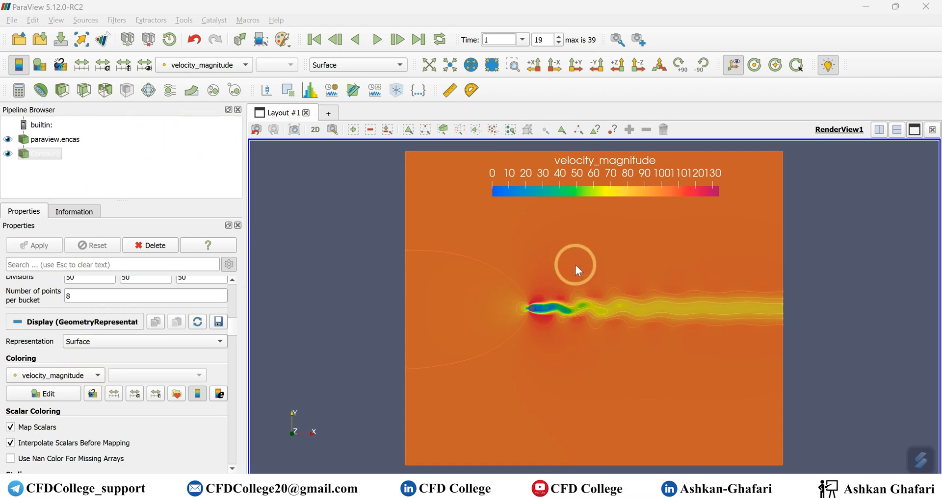
{"action": "scroll", "coordinate": [116, 331], "scroll_direction": "down", "scroll_amount": 5}
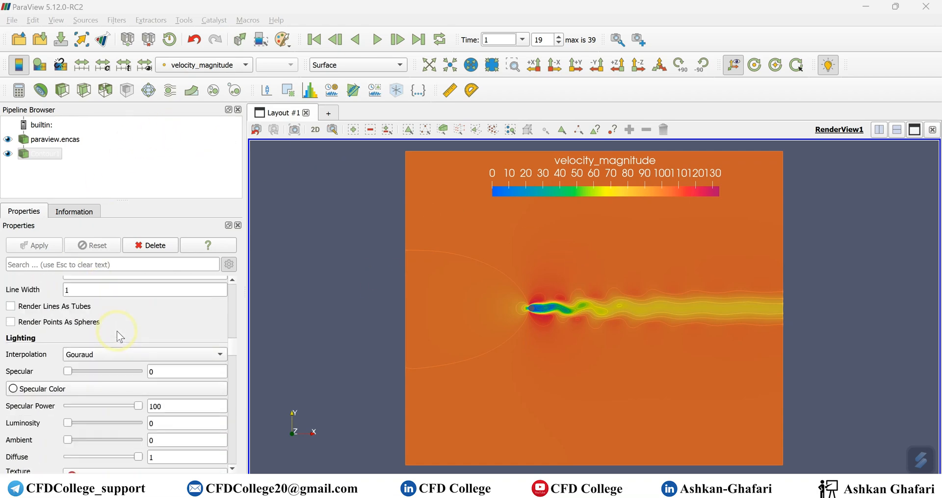
{"action": "scroll", "coordinate": [117, 332], "scroll_direction": "down", "scroll_amount": 5}
{"action": "scroll", "coordinate": [117, 331], "scroll_direction": "down", "scroll_amount": 15}
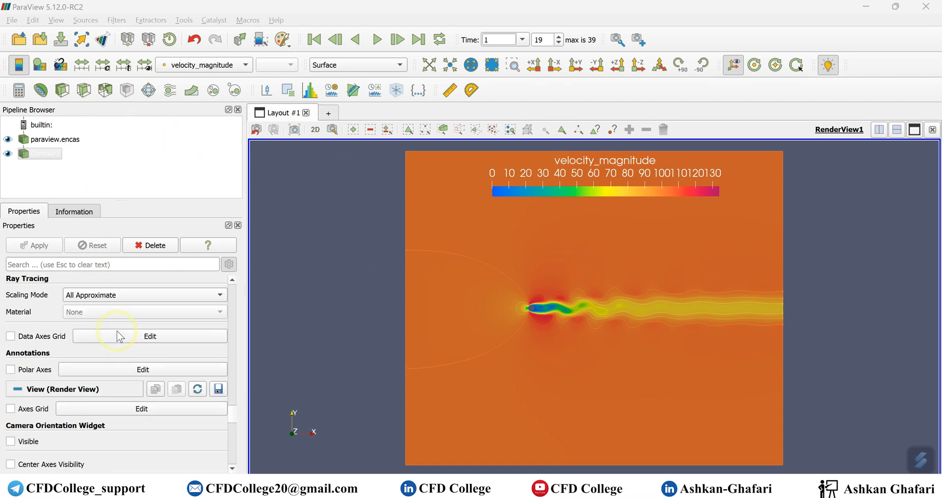
{"action": "scroll", "coordinate": [117, 331], "scroll_direction": "up", "scroll_amount": 15}
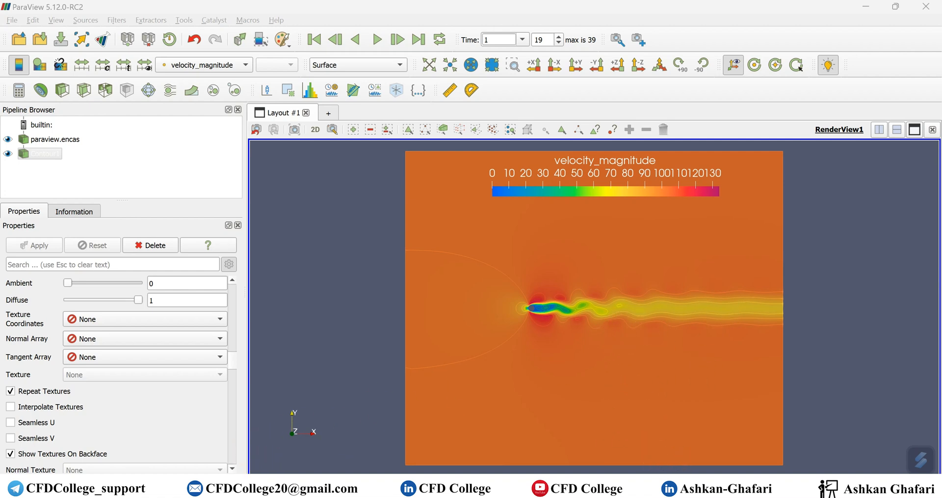
Step: Switch to the ParaView window with the steady results.encas case and start a Clip filter on that dataset
{"action": "mouse_move", "coordinate": [672, 488]}
{"action": "left_click", "coordinate": [605, 435]}
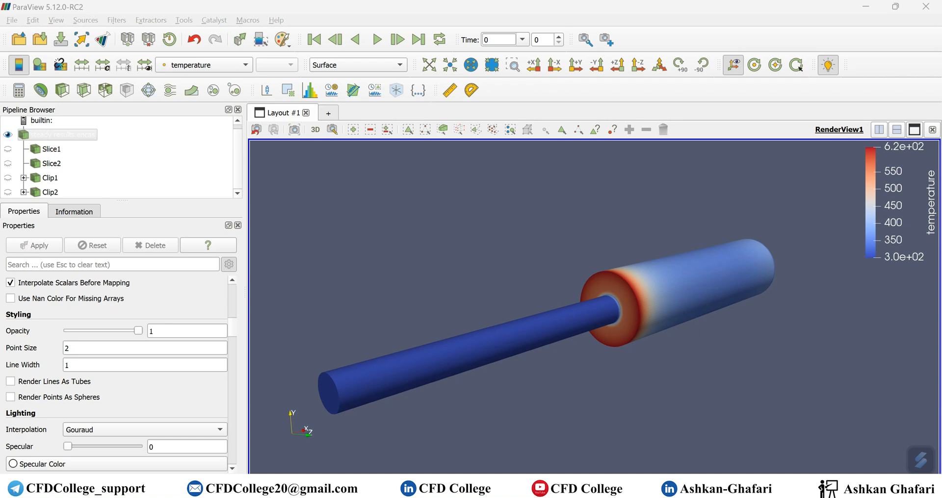
{"action": "left_click", "coordinate": [63, 90]}
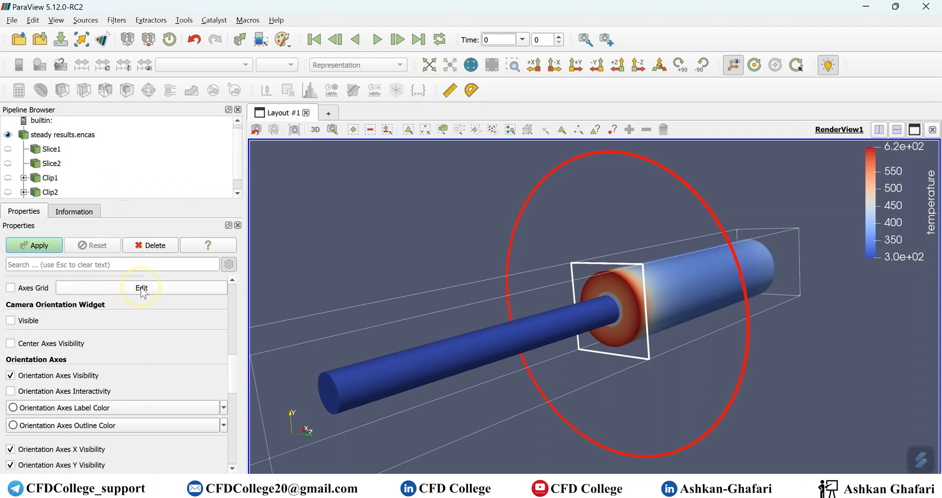
{"action": "scroll", "coordinate": [143, 304], "scroll_direction": "up", "scroll_amount": 10}
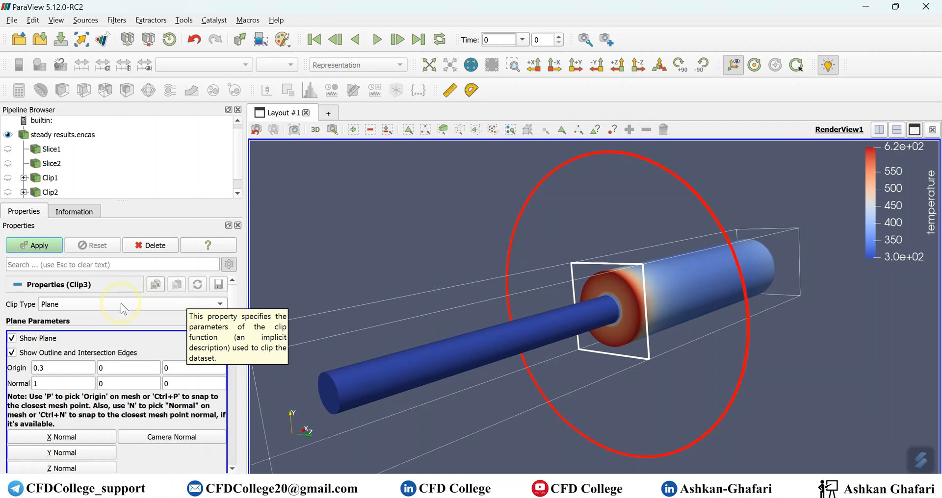
Step: Set the clip type to Scalar using the velocity_magnitude array and reset the clip value from the array's data range
{"action": "left_click", "coordinate": [73, 307]}
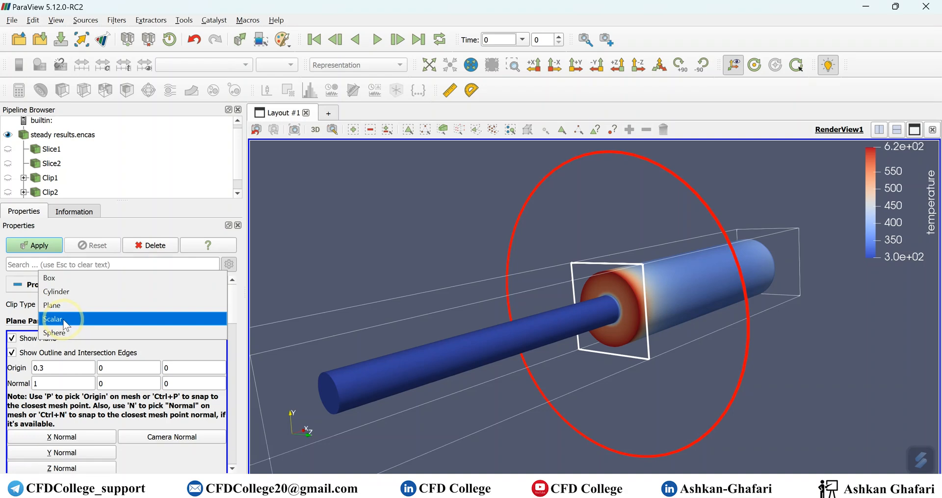
{"action": "left_click", "coordinate": [65, 321]}
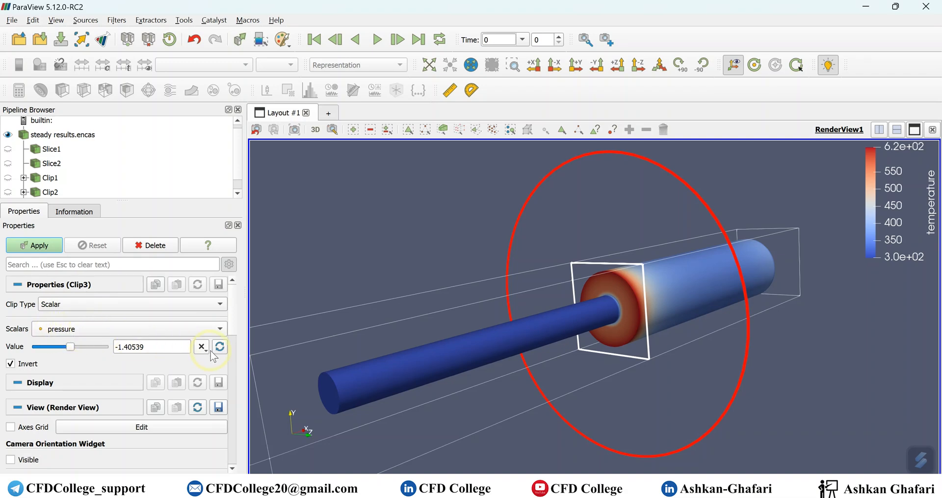
{"action": "left_click", "coordinate": [173, 330]}
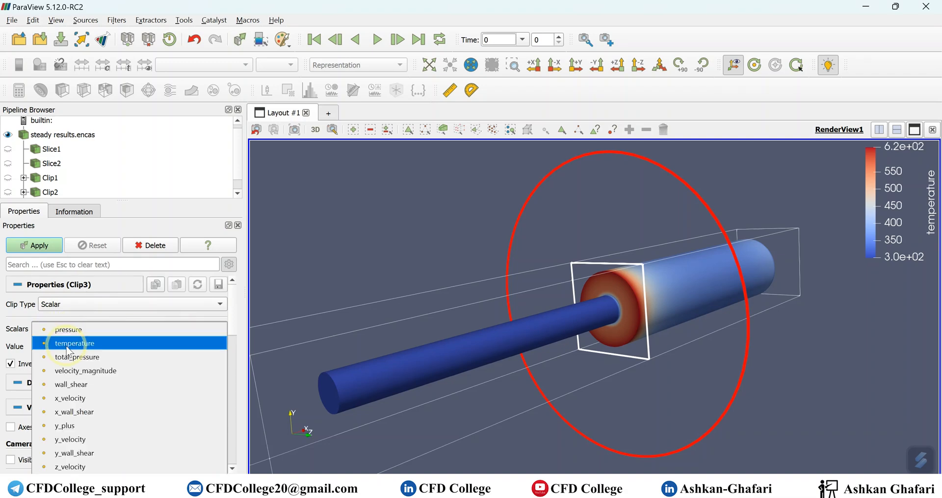
{"action": "left_click", "coordinate": [83, 373]}
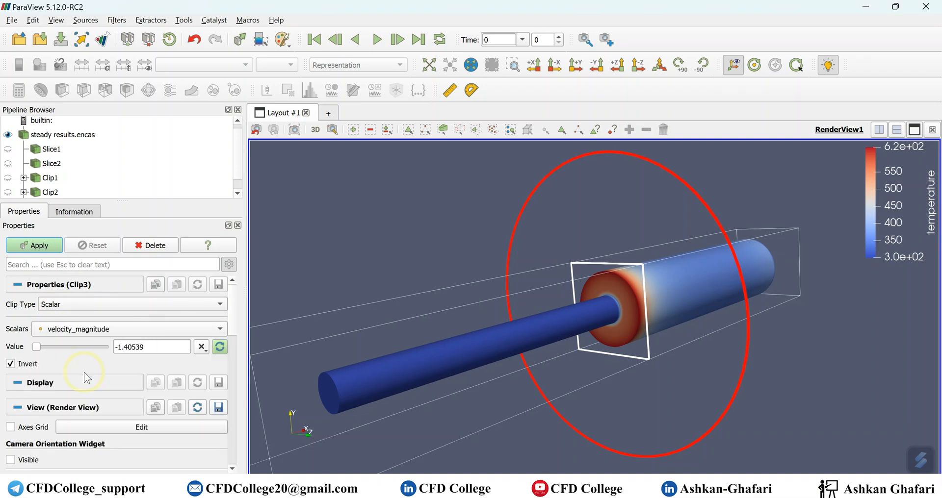
{"action": "left_click", "coordinate": [220, 347]}
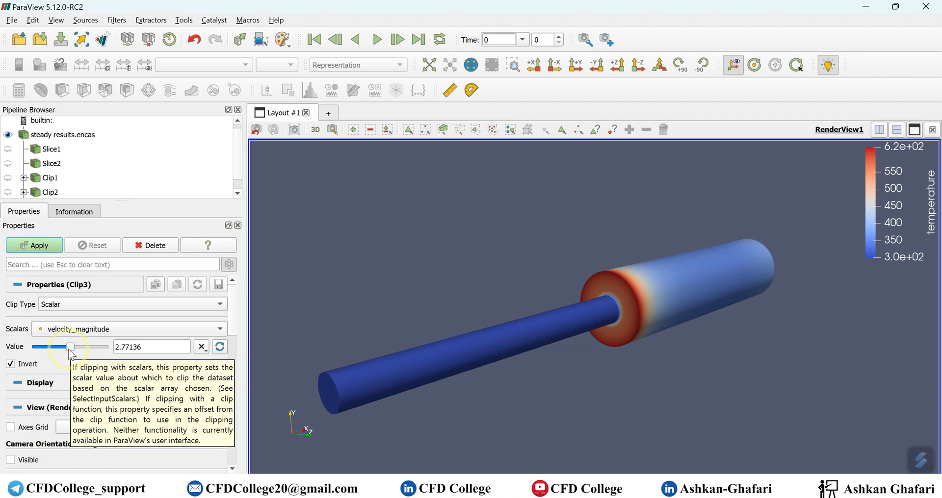
Step: Set the velocity_magnitude clip value to 2.5 and apply the clip with Invert left on
{"action": "mouse_move", "coordinate": [70, 348]}
{"action": "left_mouse_down"}
{"action": "mouse_move", "coordinate": [39, 353]}
{"action": "mouse_move", "coordinate": [119, 352]}
{"action": "mouse_move", "coordinate": [74, 348]}
{"action": "left_mouse_up"}
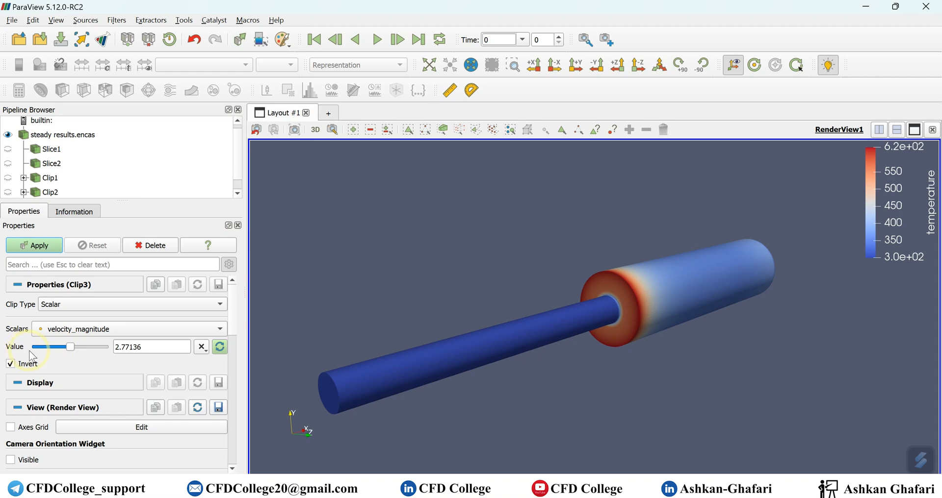
{"action": "double_click", "coordinate": [120, 347]}
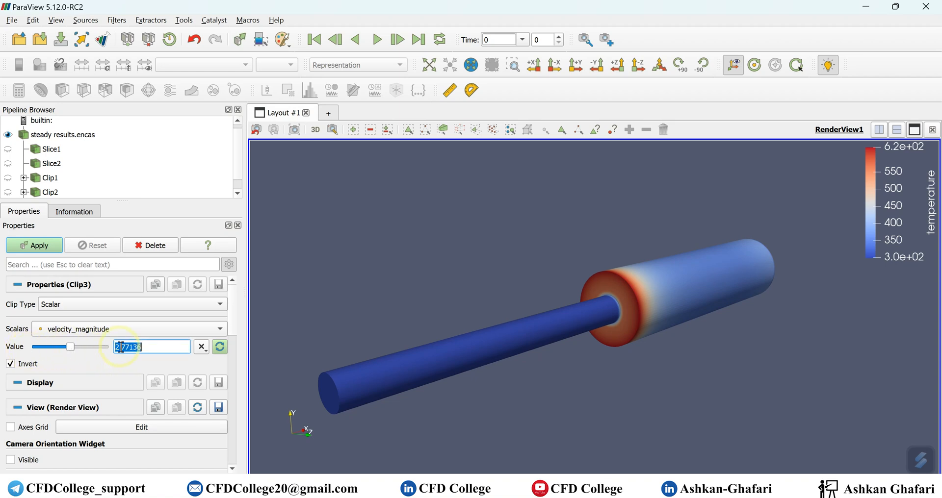
{"action": "type", "text": "25"}
{"action": "left_click", "coordinate": [120, 348]}
{"action": "type", "text": ".5"}
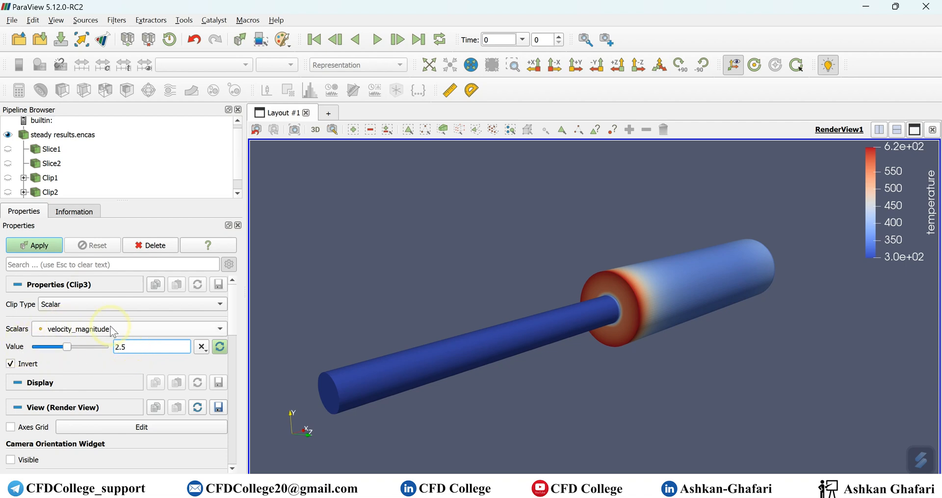
{"action": "left_click", "coordinate": [116, 347]}
{"action": "left_click", "coordinate": [41, 252]}
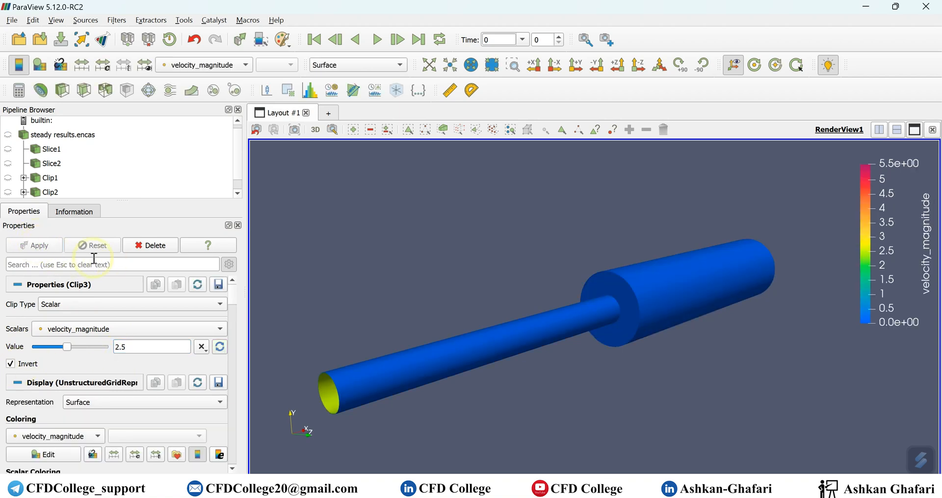
Step: Set the clipped geometry's opacity to 0.4 and rescale its velocity_magnitude colours to the data range
{"action": "left_click_drag", "start_coordinate": [513, 389], "coordinate": [537, 389]}
{"action": "scroll", "coordinate": [132, 366], "scroll_direction": "down", "scroll_amount": 5}
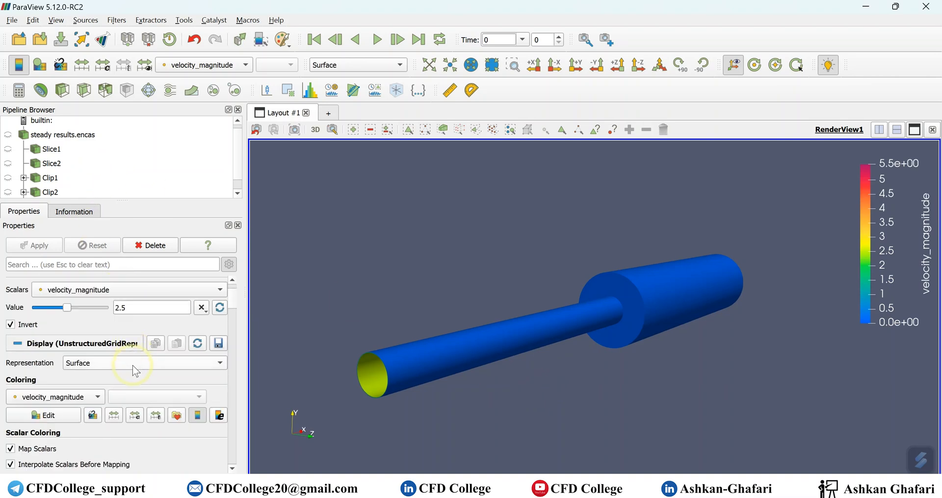
{"action": "left_click_drag", "start_coordinate": [140, 395], "coordinate": [96, 402]}
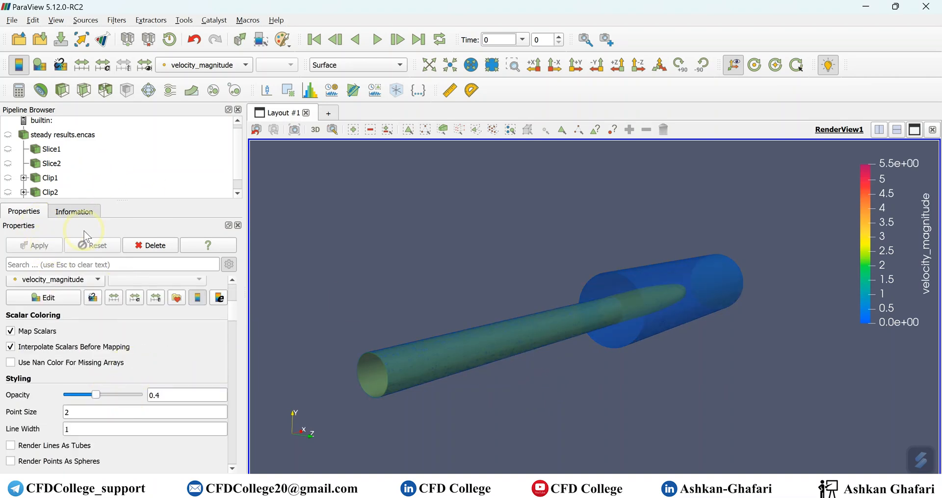
{"action": "mouse_move", "coordinate": [632, 384]}
{"action": "left_mouse_down"}
{"action": "mouse_move", "coordinate": [462, 399]}
{"action": "mouse_move", "coordinate": [658, 381]}
{"action": "mouse_move", "coordinate": [643, 383]}
{"action": "left_mouse_up"}
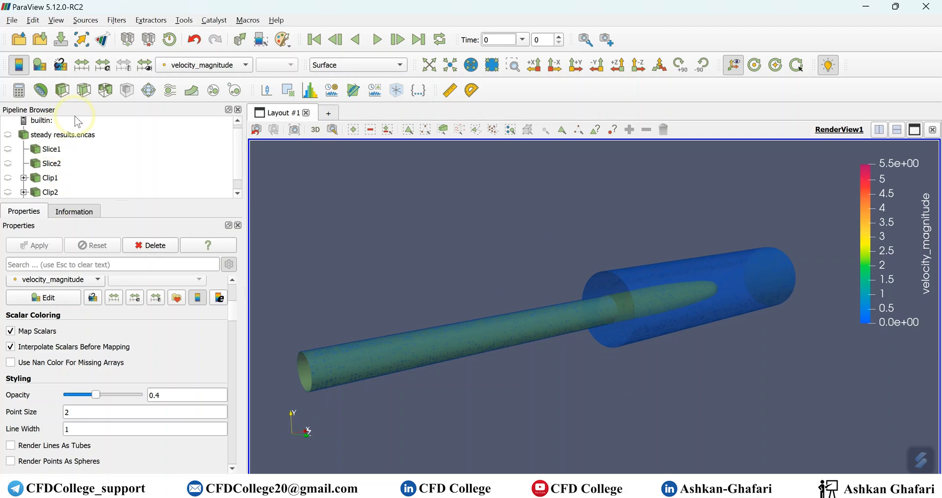
{"action": "left_click", "coordinate": [82, 66]}
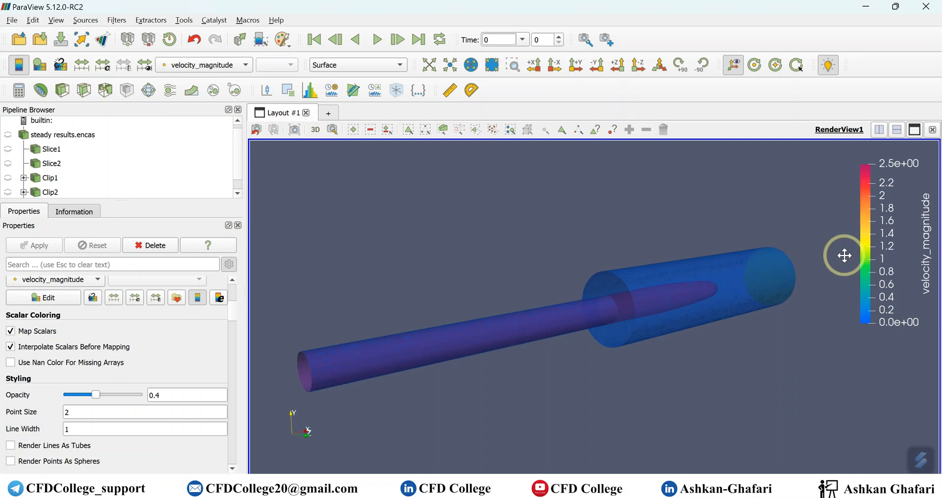
Step: Turn off Invert for the velocity_magnitude clip and apply it to keep the opposite side of the 2.5 value
{"action": "left_click_drag", "start_coordinate": [764, 342], "coordinate": [730, 353]}
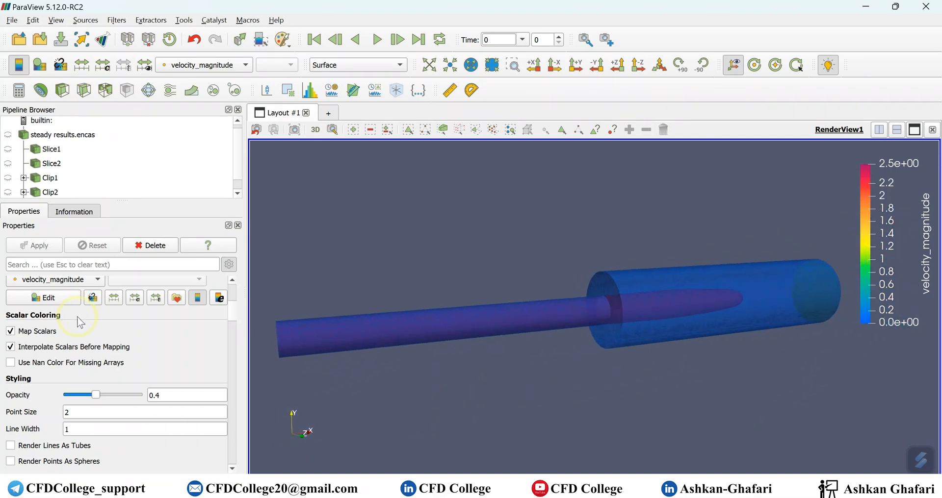
{"action": "scroll", "coordinate": [115, 350], "scroll_direction": "up", "scroll_amount": 4}
{"action": "left_click", "coordinate": [7, 324]}
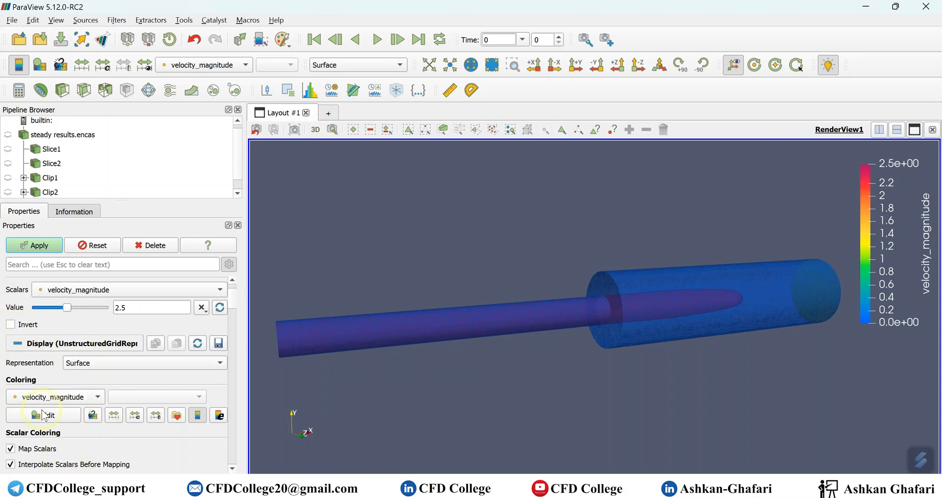
{"action": "left_click", "coordinate": [34, 246]}
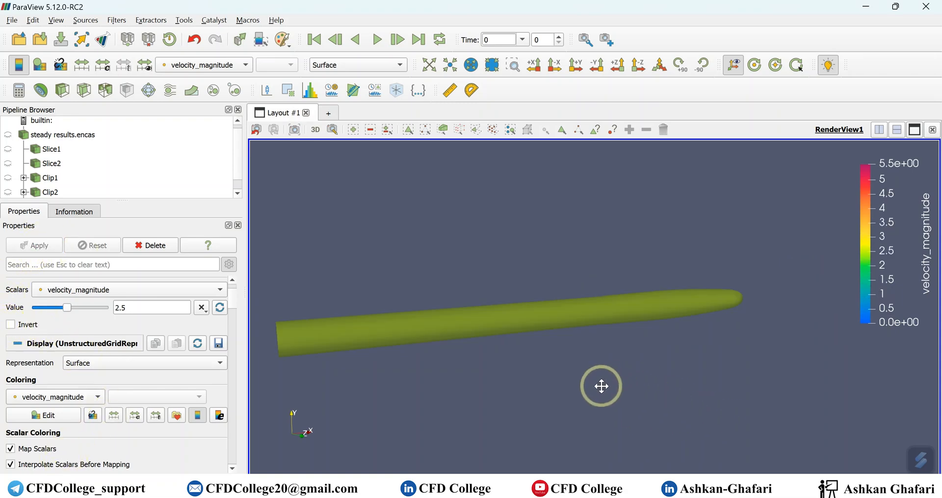
{"action": "left_click_drag", "start_coordinate": [550, 393], "coordinate": [607, 391]}
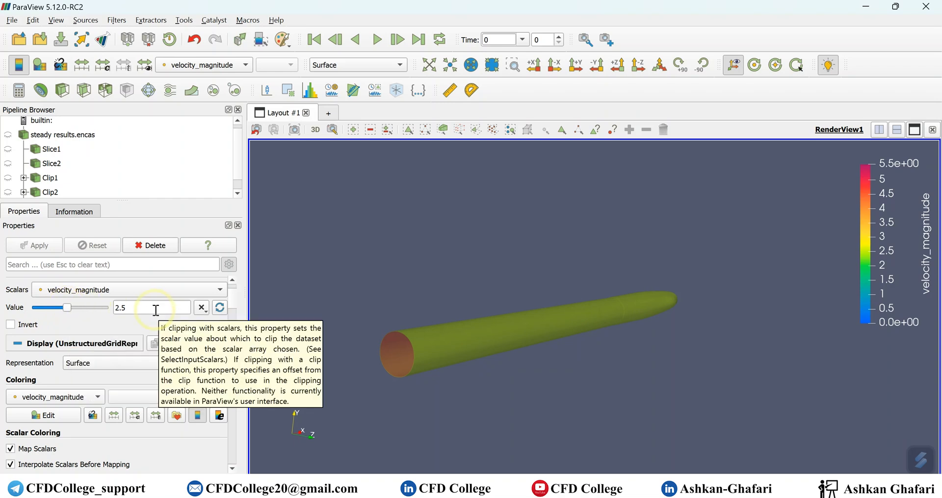
{"action": "left_click_drag", "start_coordinate": [494, 400], "coordinate": [525, 391]}
Step: Show the steady results.encas dataset and set its opacity to 0.14
{"action": "left_click", "coordinate": [10, 137]}
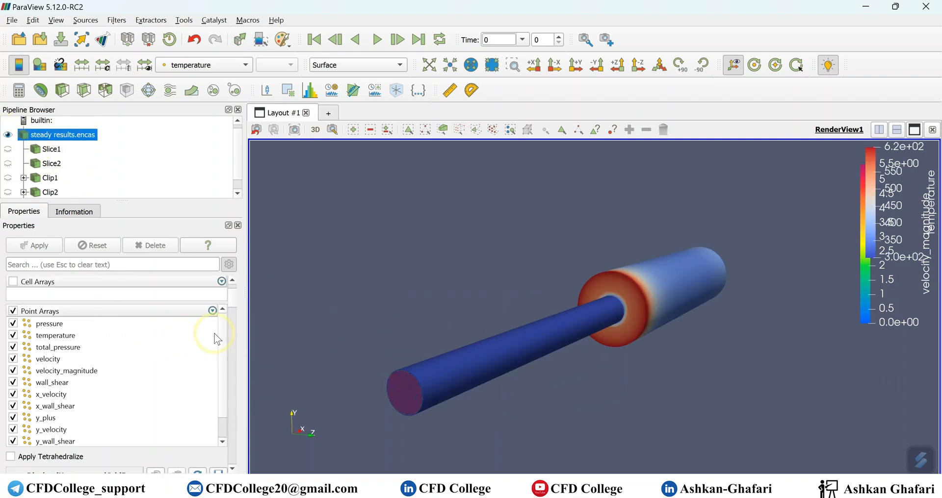
{"action": "scroll", "coordinate": [220, 338], "scroll_direction": "down", "scroll_amount": 5}
{"action": "scroll", "coordinate": [123, 363], "scroll_direction": "down", "scroll_amount": 3}
{"action": "left_click_drag", "start_coordinate": [142, 410], "coordinate": [80, 415]}
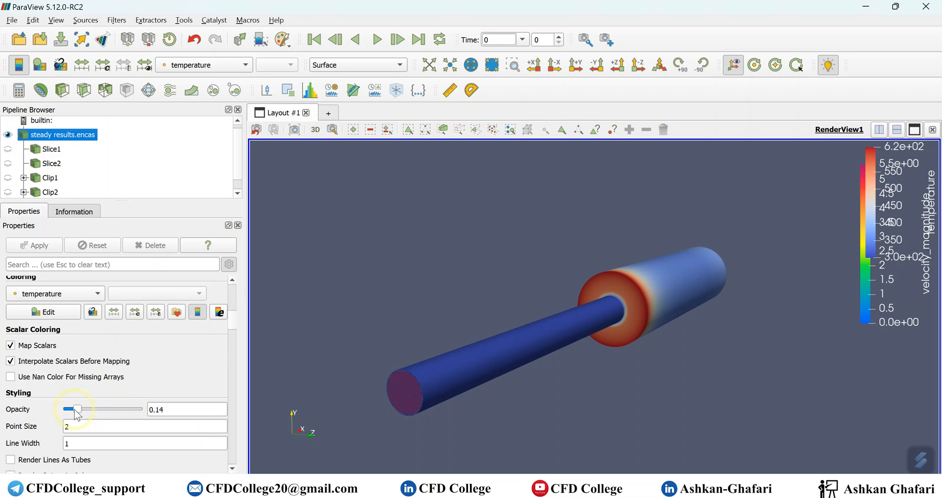
Step: Colour the transparent steady results.encas dataset with Solid Color instead of temperature
{"action": "scroll", "coordinate": [103, 377], "scroll_direction": "up", "scroll_amount": 10}
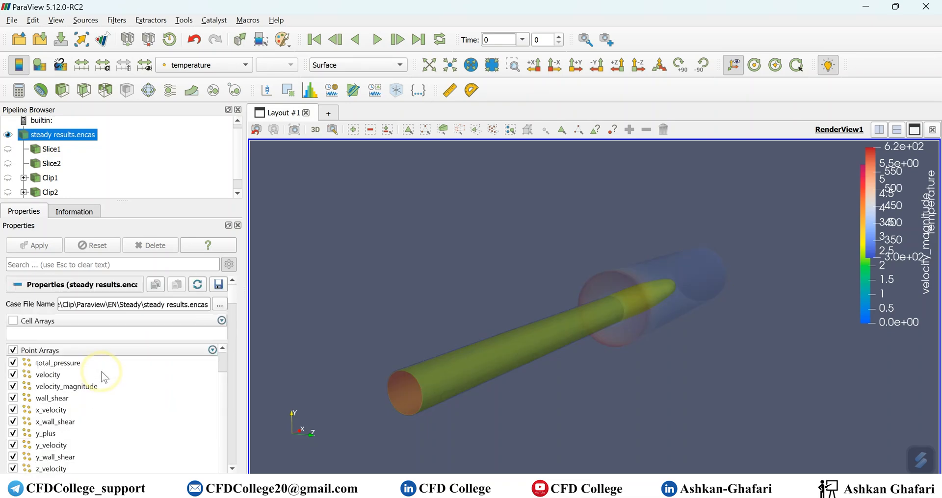
{"action": "scroll", "coordinate": [83, 289], "scroll_direction": "down", "scroll_amount": 8}
{"action": "left_click", "coordinate": [81, 332]}
{"action": "left_click", "coordinate": [34, 301]}
{"action": "left_click_drag", "start_coordinate": [596, 363], "coordinate": [644, 377]}
{"action": "scroll", "coordinate": [666, 376], "scroll_direction": "up", "scroll_amount": 3}
{"action": "scroll", "coordinate": [666, 376], "scroll_direction": "down", "scroll_amount": 3}
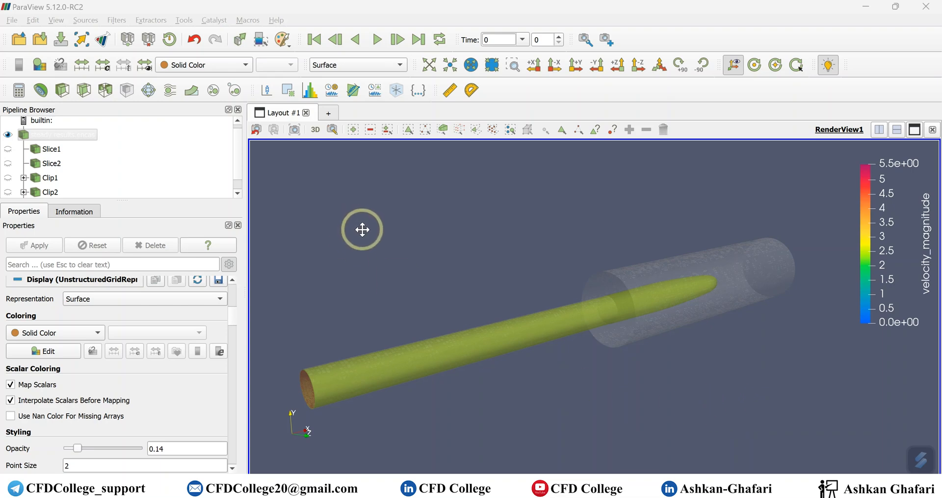
Step: Hide Clip3 and add a Threshold filter to the steady results.encas dataset
{"action": "scroll", "coordinate": [183, 162], "scroll_direction": "down", "scroll_amount": 1}
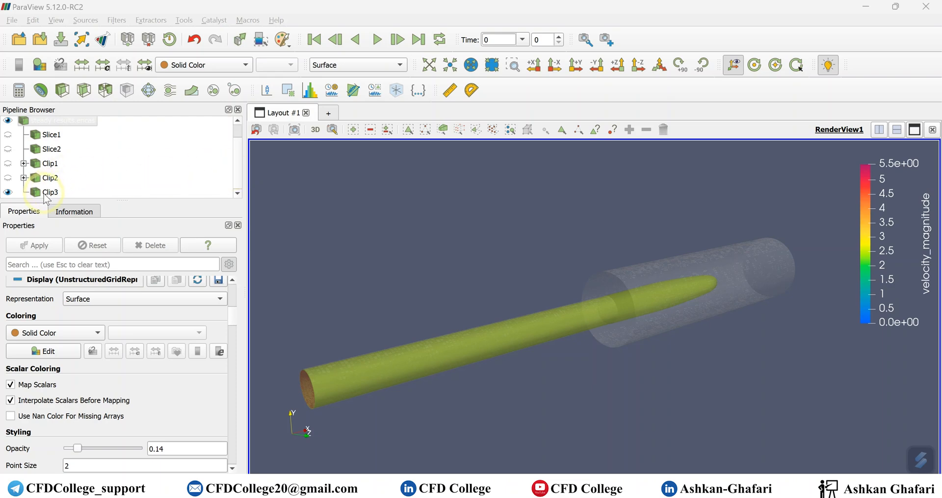
{"action": "left_click", "coordinate": [7, 192]}
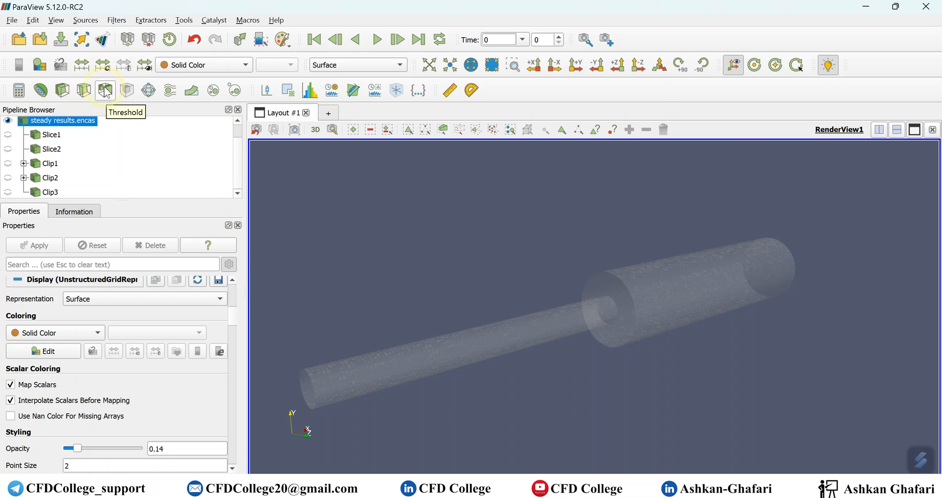
{"action": "left_click", "coordinate": [116, 20]}
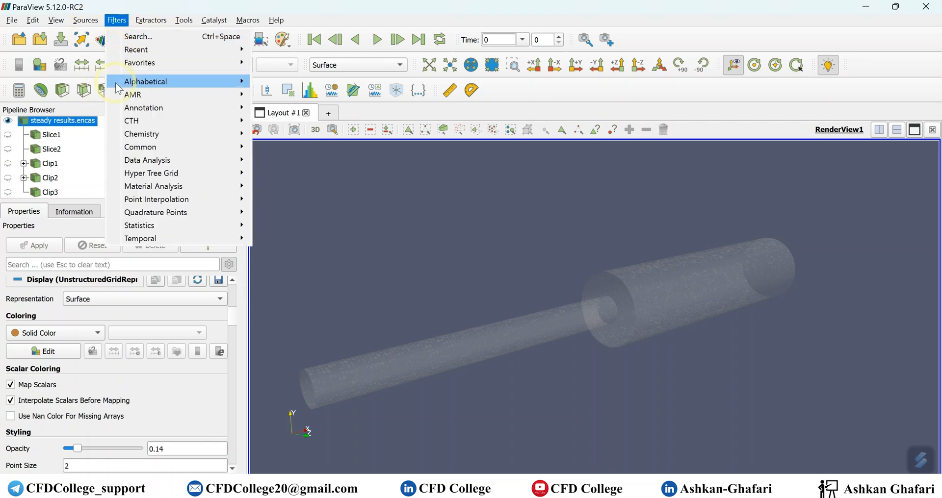
{"action": "left_click", "coordinate": [102, 90]}
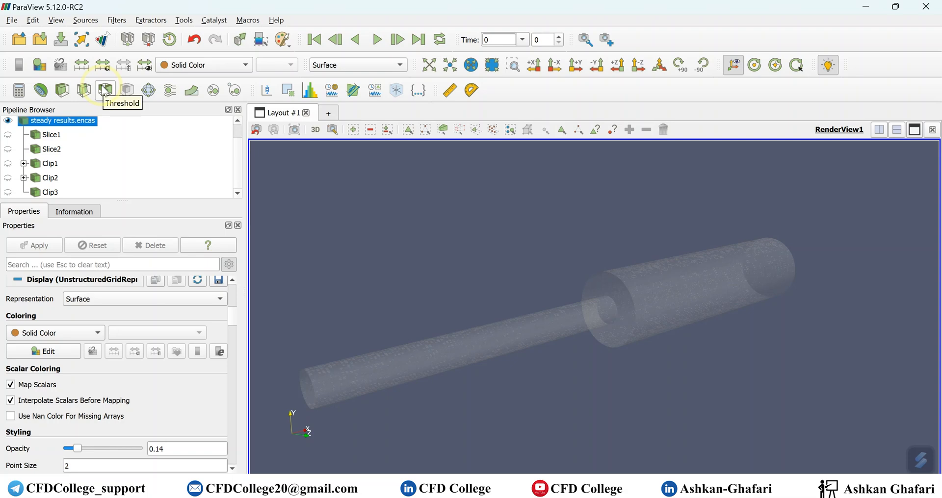
{"action": "left_click", "coordinate": [104, 91]}
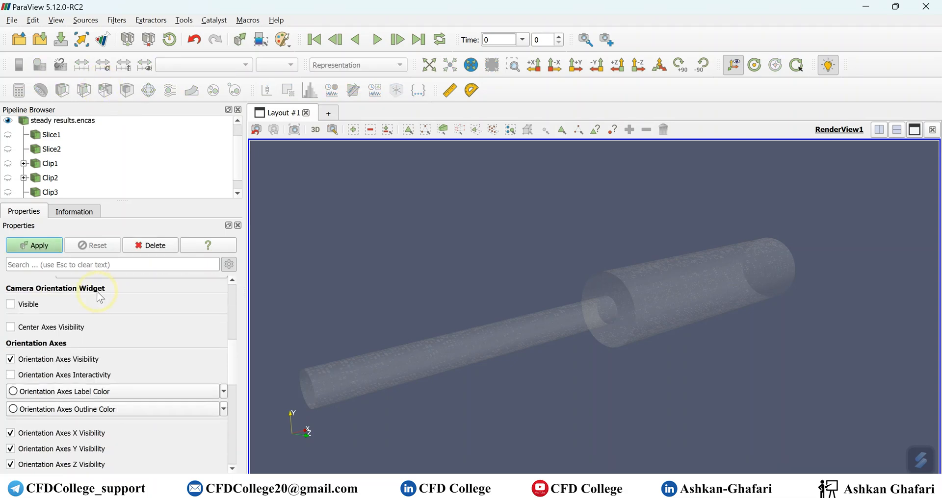
{"action": "scroll", "coordinate": [127, 177], "scroll_direction": "down", "scroll_amount": 1}
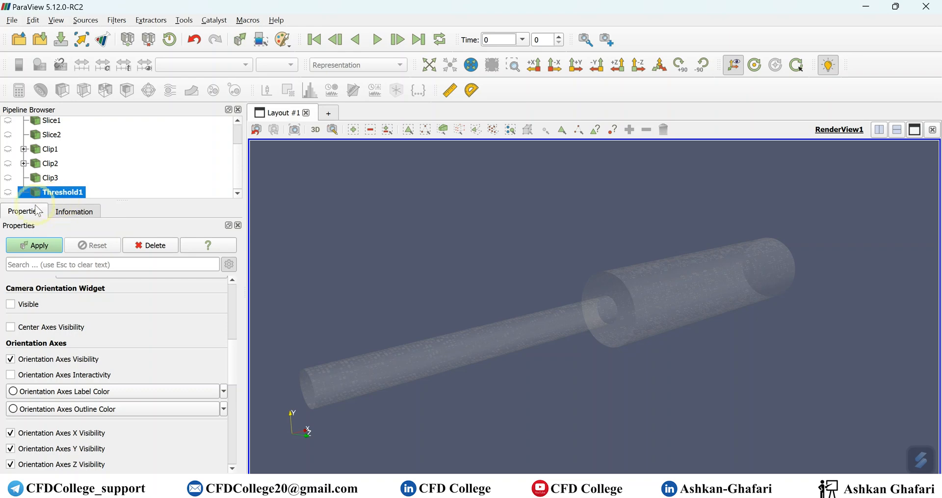
{"action": "scroll", "coordinate": [109, 296], "scroll_direction": "down", "scroll_amount": 2}
{"action": "scroll", "coordinate": [110, 296], "scroll_direction": "up", "scroll_amount": 10}
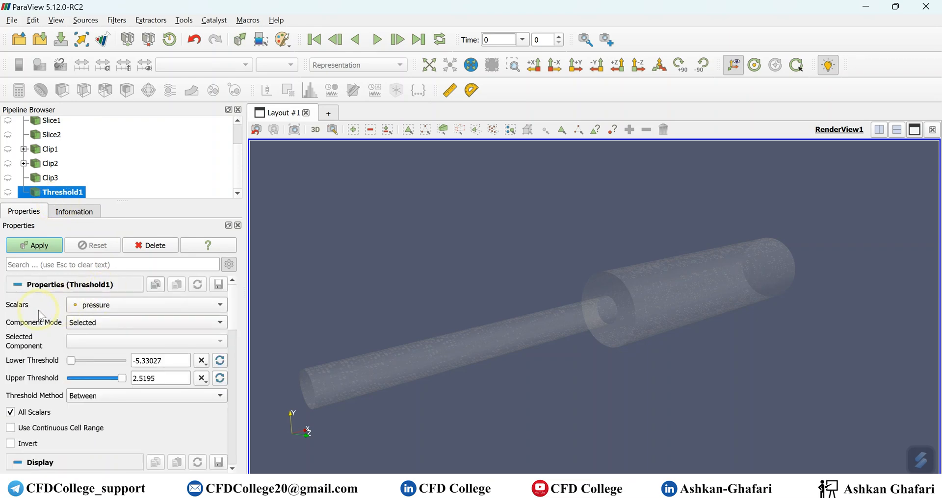
Step: Threshold the dataset by velocity_magnitude with a lower threshold of 2 and an upper threshold of 3, and apply
{"action": "left_click", "coordinate": [88, 306]}
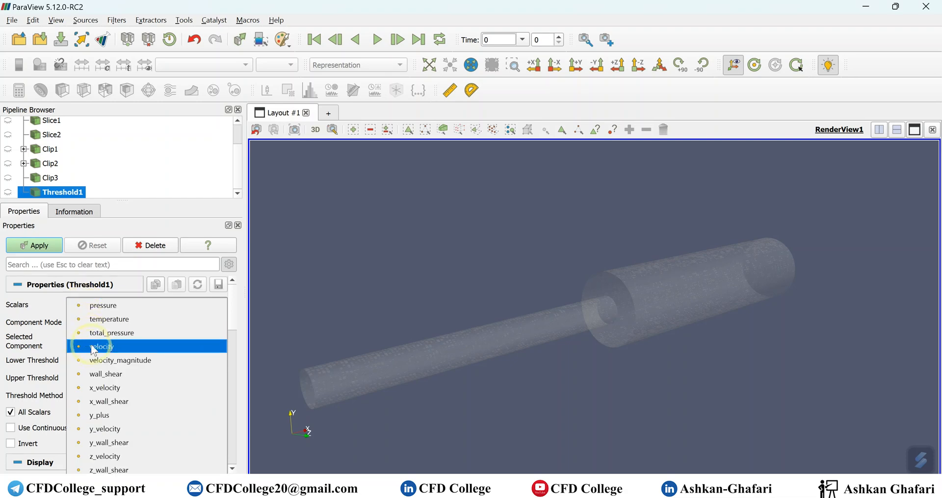
{"action": "left_click", "coordinate": [90, 358]}
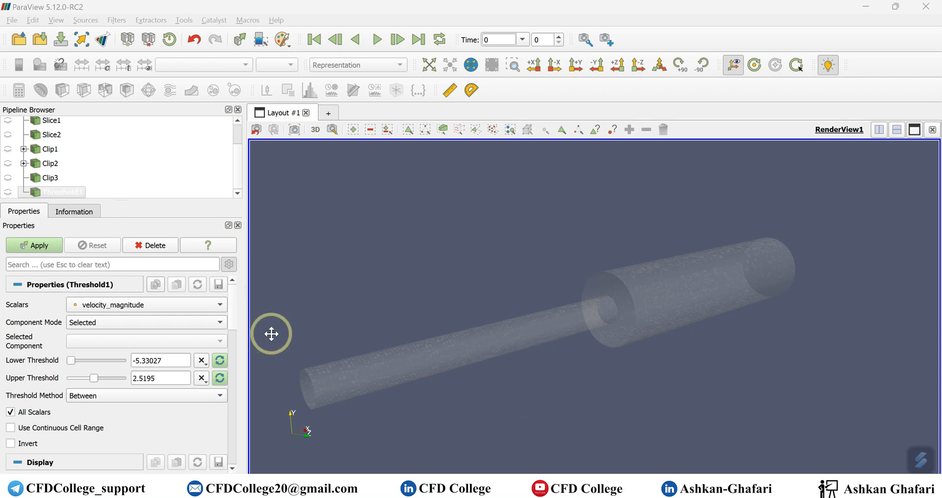
{"action": "left_click_drag", "start_coordinate": [75, 362], "coordinate": [101, 381]}
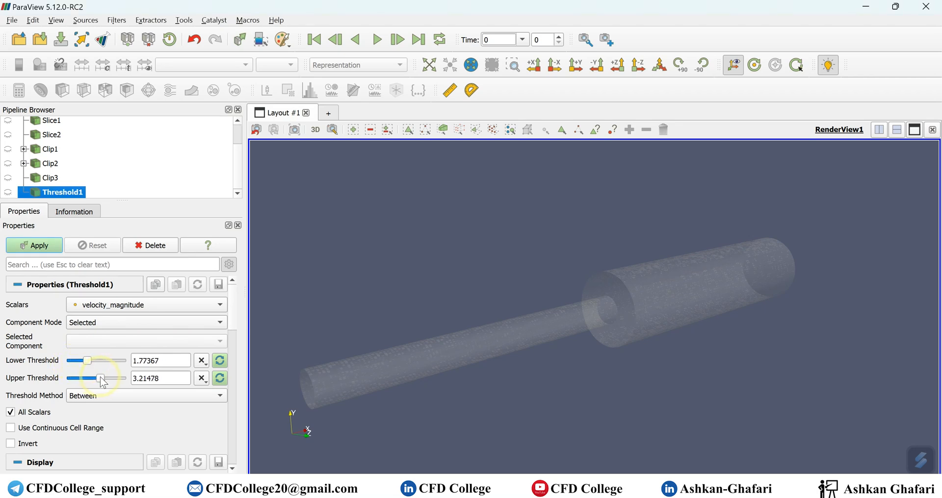
{"action": "double_click", "coordinate": [165, 359]}
{"action": "type", "text": "2"}
{"action": "double_click", "coordinate": [165, 377]}
{"action": "type", "text": "3"}
{"action": "double_click", "coordinate": [162, 361]}
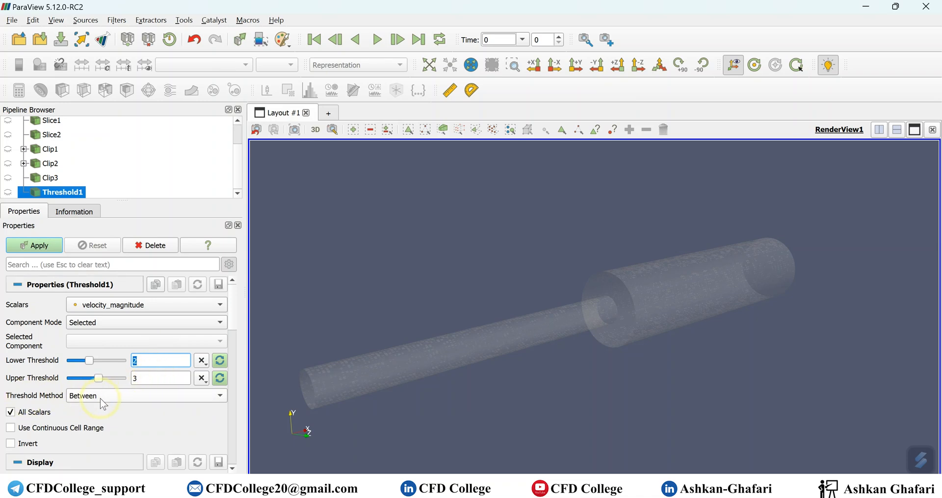
{"action": "left_click", "coordinate": [34, 245]}
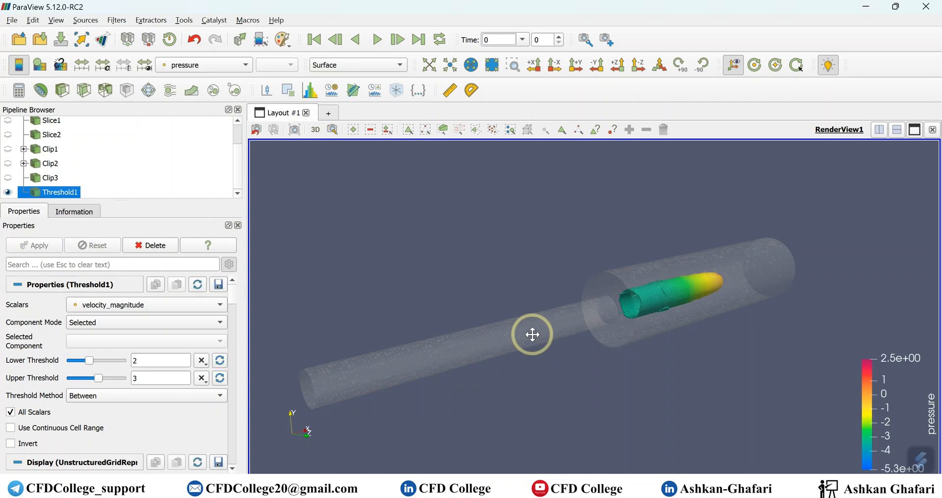
{"action": "left_click_drag", "start_coordinate": [719, 368], "coordinate": [680, 365]}
Step: Colour the threshold result by velocity_magnitude and rescale its colours to the data range
{"action": "scroll", "coordinate": [40, 336], "scroll_direction": "down", "scroll_amount": 5}
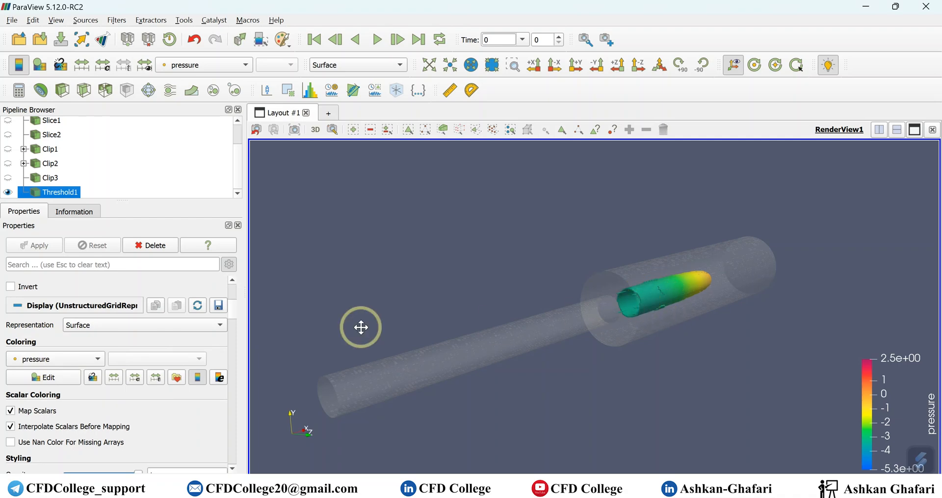
{"action": "left_click", "coordinate": [69, 361]}
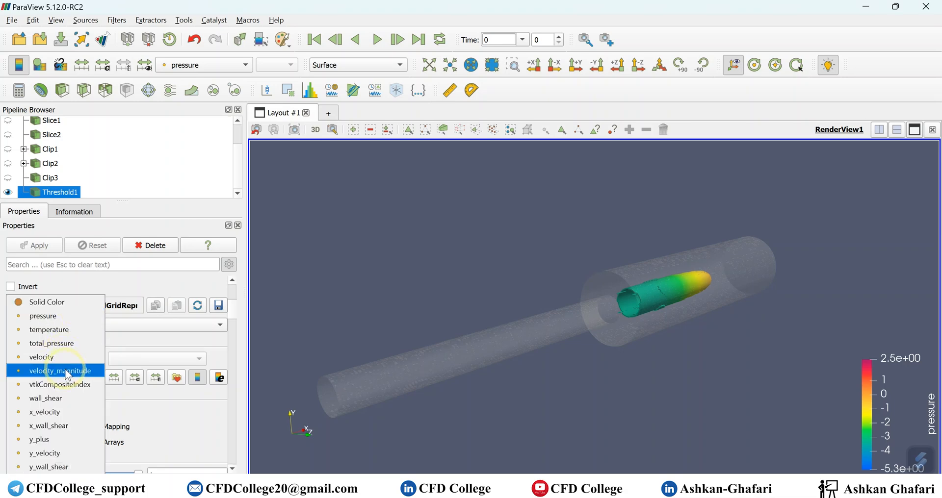
{"action": "left_click", "coordinate": [65, 370]}
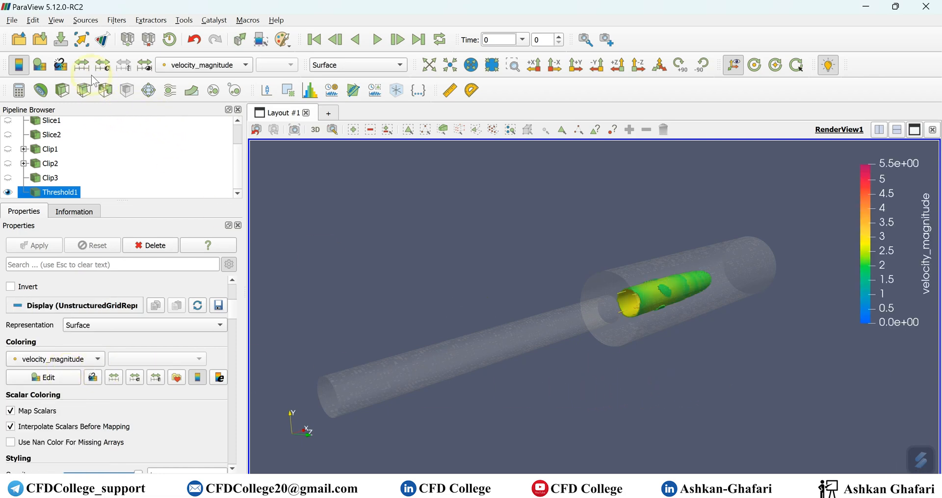
{"action": "left_click", "coordinate": [81, 64]}
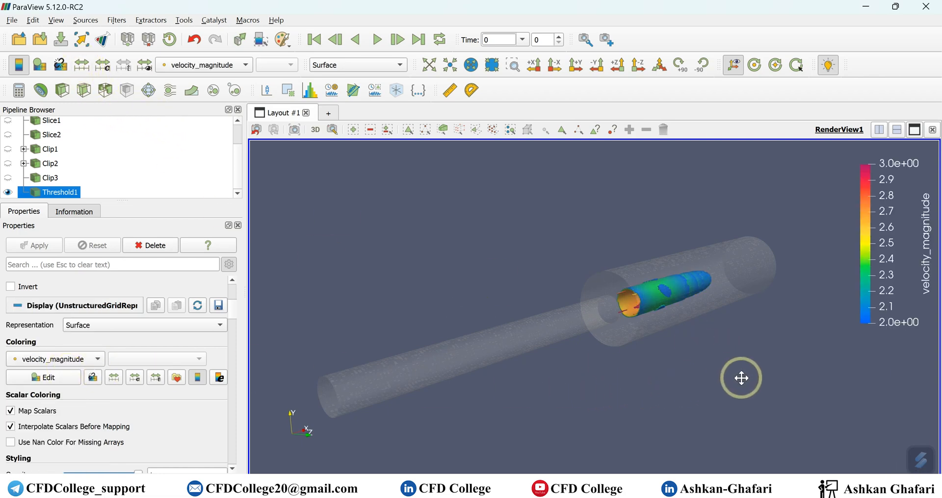
{"action": "left_click_drag", "start_coordinate": [662, 361], "coordinate": [793, 351]}
{"action": "left_click_drag", "start_coordinate": [736, 335], "coordinate": [640, 351]}
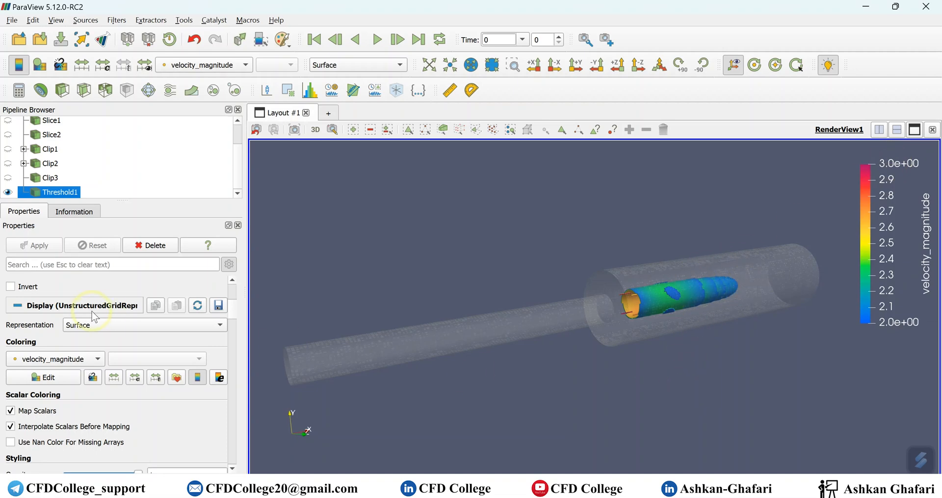
{"action": "scroll", "coordinate": [114, 309], "scroll_direction": "up", "scroll_amount": 5}
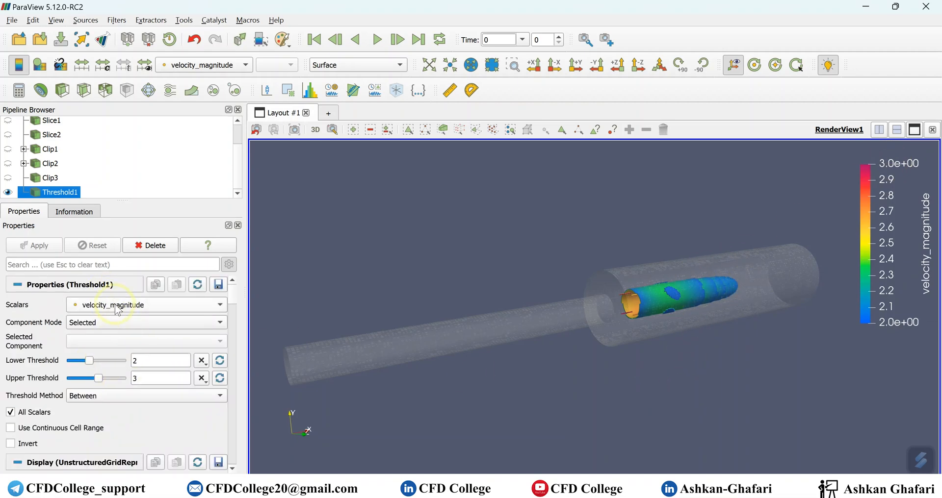
{"action": "left_click", "coordinate": [117, 308]}
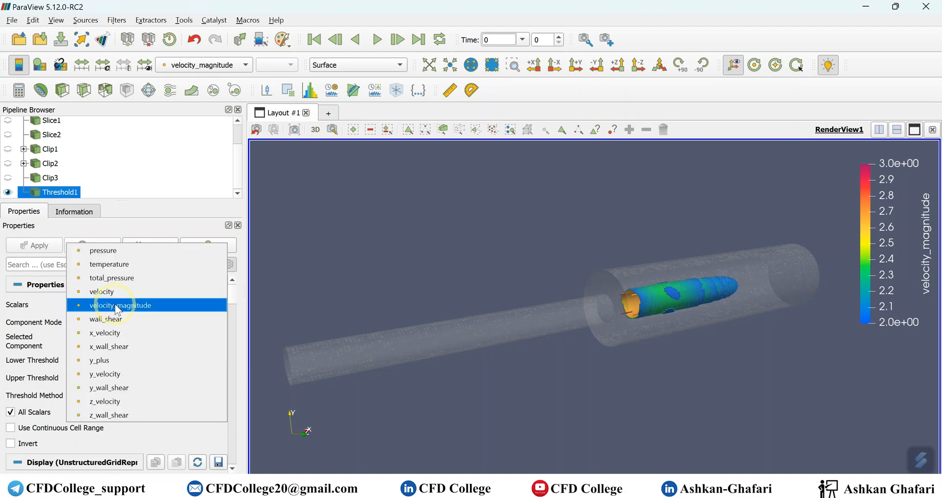
{"action": "left_click", "coordinate": [44, 316]}
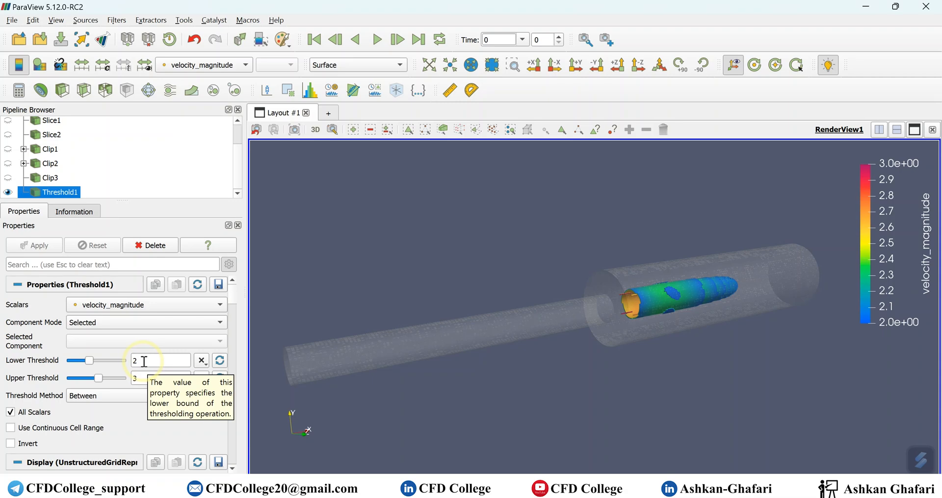
{"action": "left_click", "coordinate": [675, 492]}
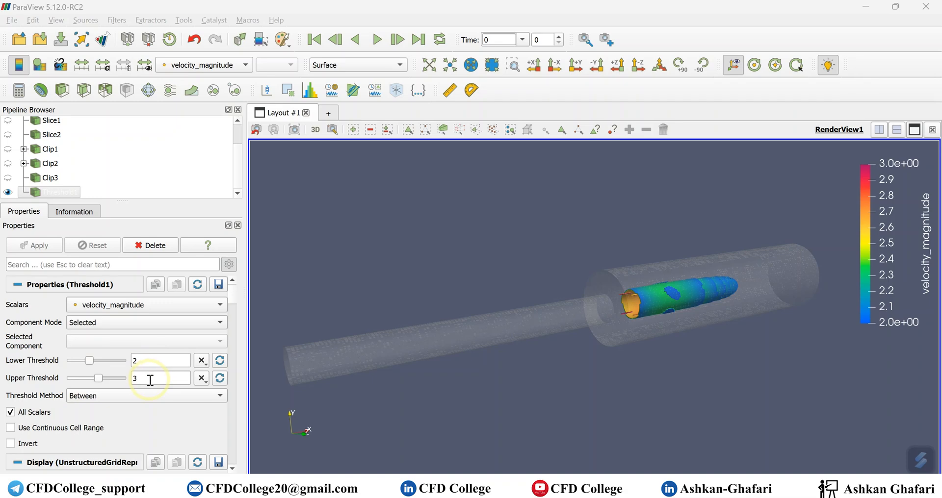
Step: Set the threshold method to Below Lower Threshold, apply it with the lower threshold of 2, and rescale the colours to the data range
{"action": "left_click", "coordinate": [123, 396]}
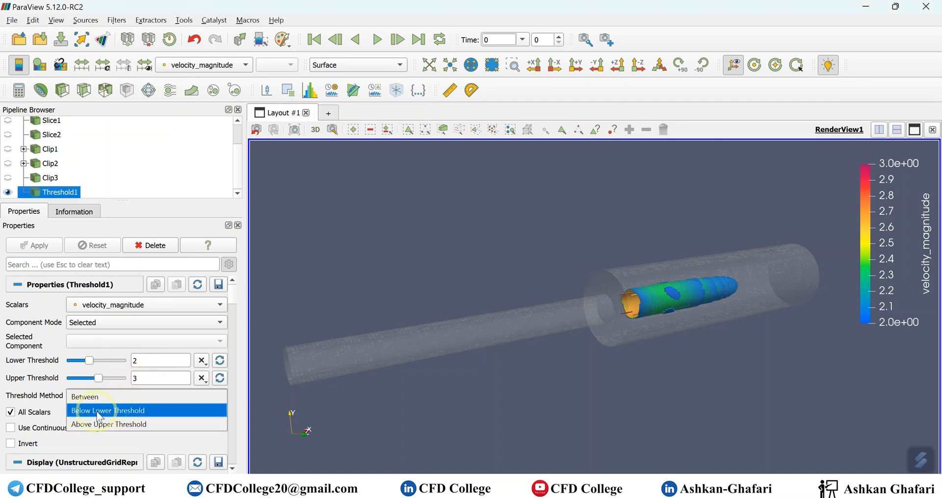
{"action": "left_click", "coordinate": [147, 413]}
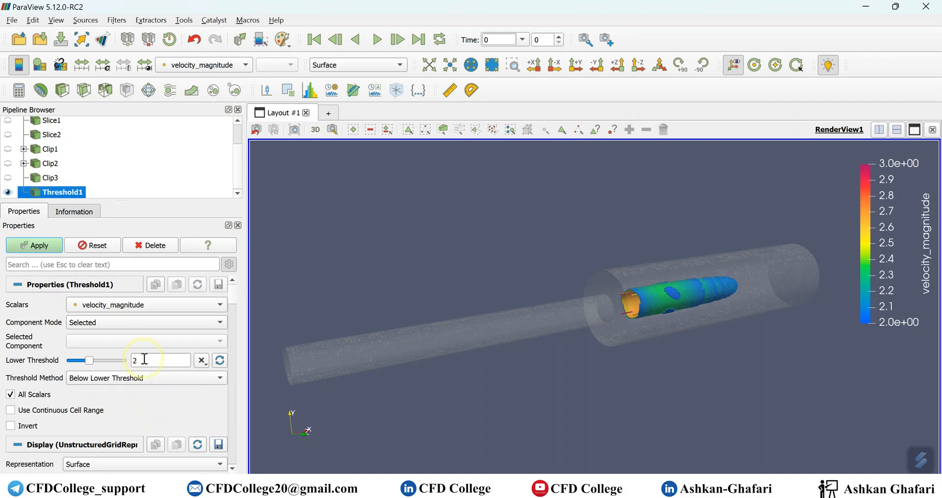
{"action": "left_click", "coordinate": [34, 245]}
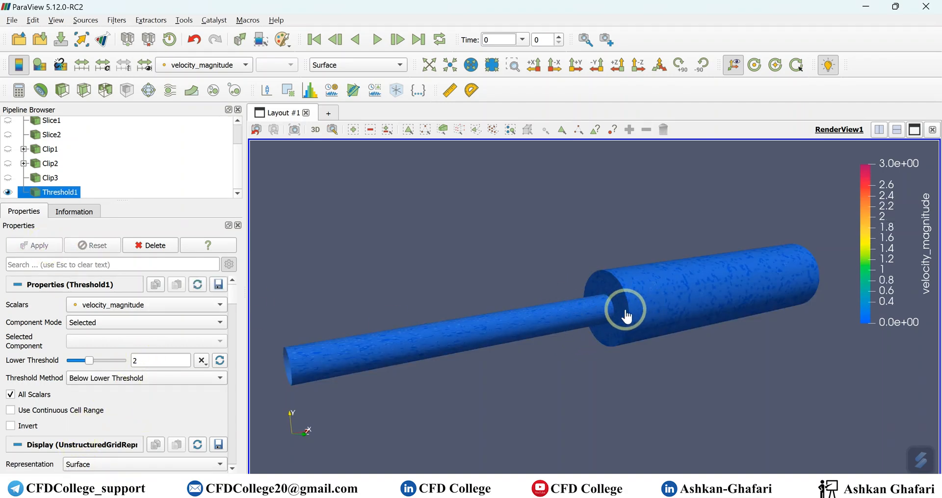
{"action": "left_click", "coordinate": [81, 65]}
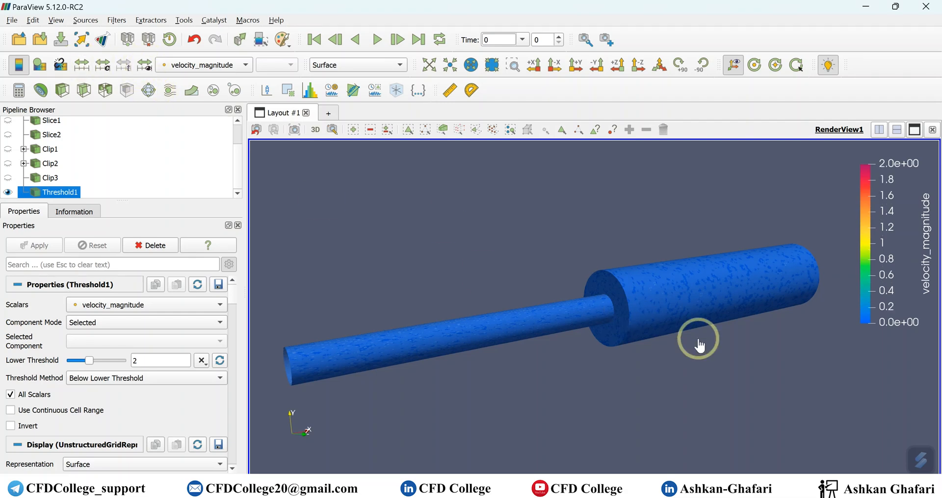
Step: Set the threshold method to Above Upper Threshold with the upper threshold of 3 and apply it
{"action": "left_click", "coordinate": [136, 385]}
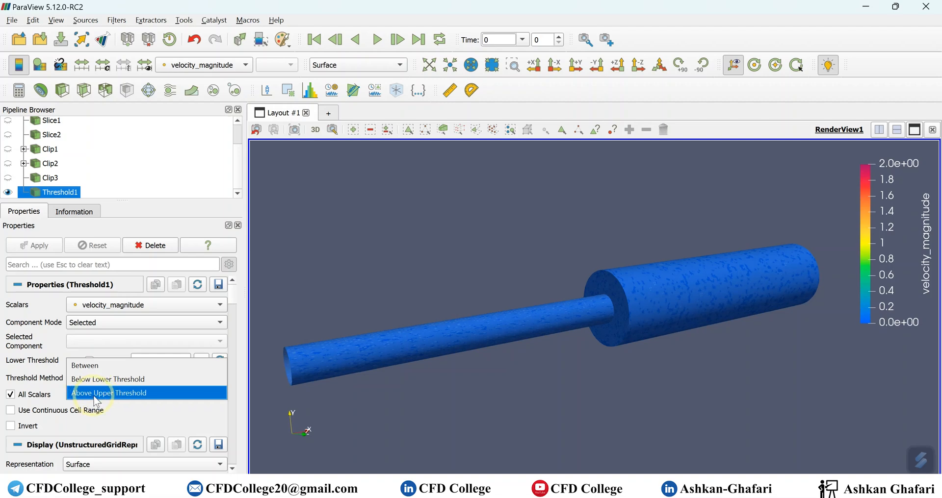
{"action": "left_click", "coordinate": [118, 394]}
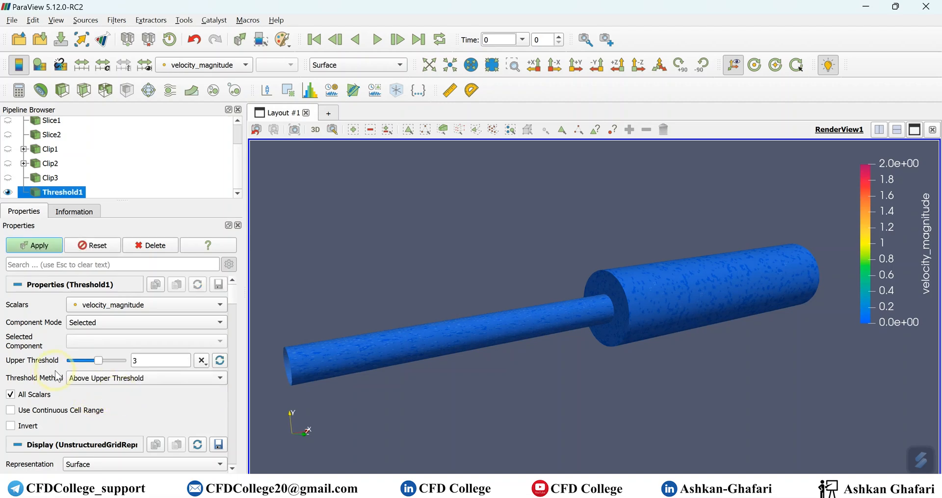
{"action": "left_click", "coordinate": [35, 245]}
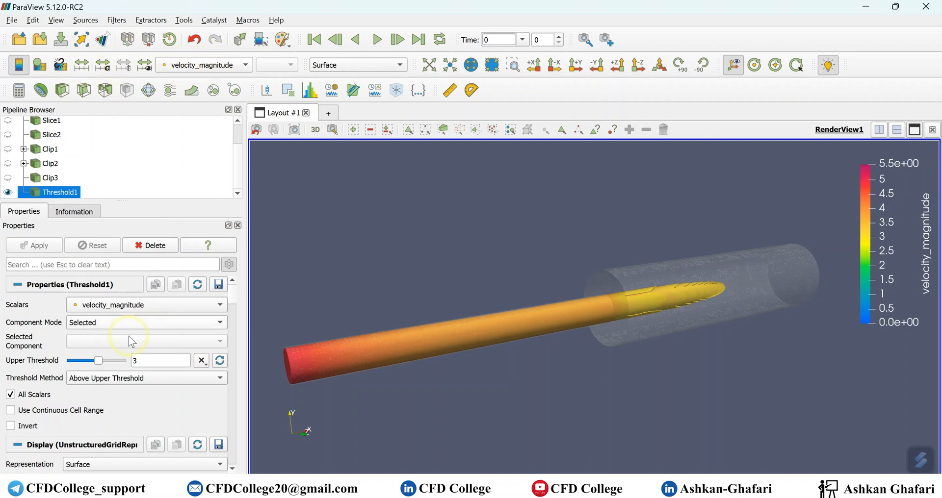
Step: Return the threshold method to Between, with limits of 2 and 3, and apply it
{"action": "left_click", "coordinate": [109, 383]}
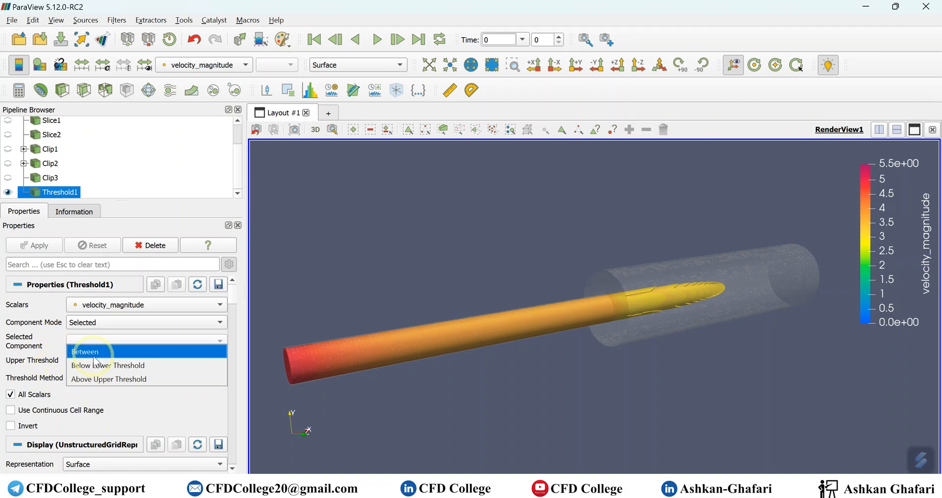
{"action": "left_click", "coordinate": [78, 352]}
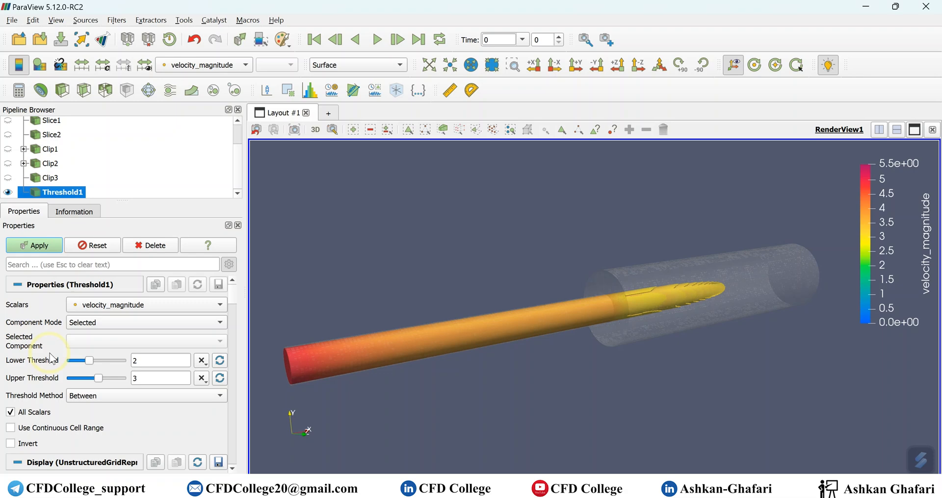
{"action": "left_click", "coordinate": [86, 396]}
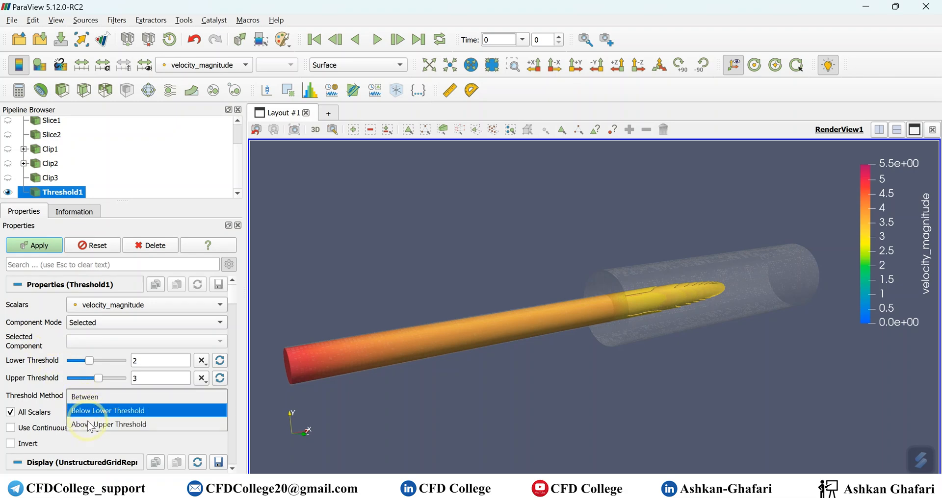
{"action": "left_click", "coordinate": [38, 367]}
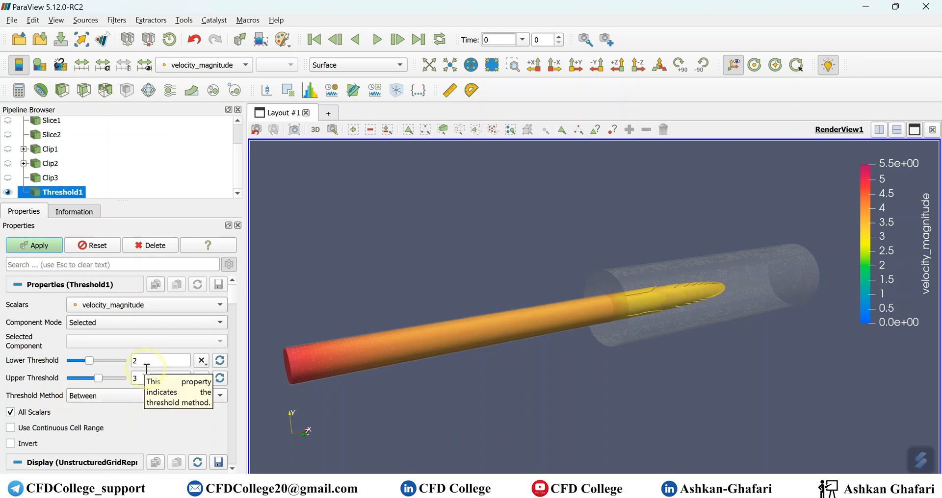
{"action": "left_click", "coordinate": [44, 246]}
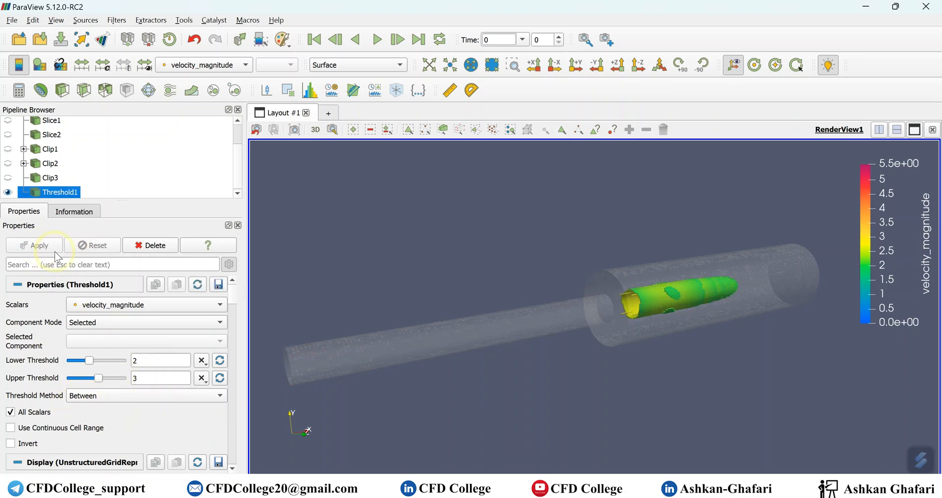
Step: Widen the threshold range to a lower threshold of 1.5 and an upper threshold of 3.5, and apply
{"action": "double_click", "coordinate": [148, 363]}
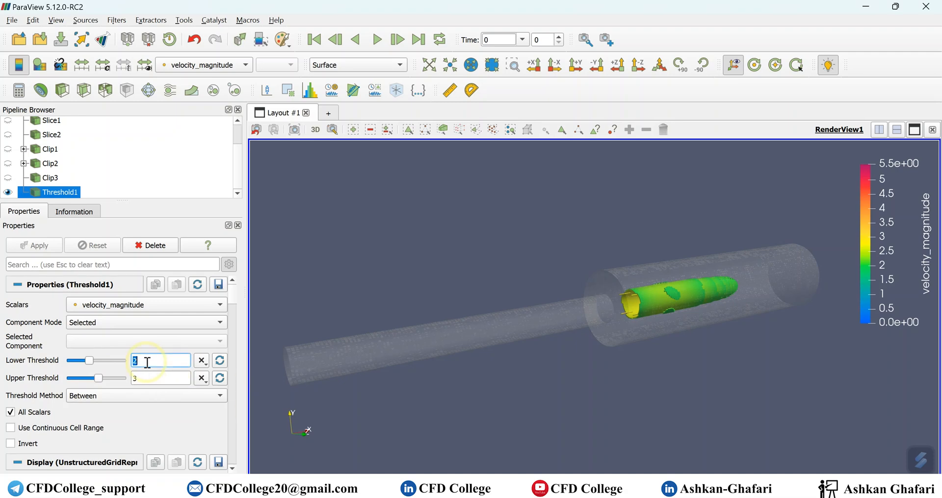
{"action": "type", "text": "1.5"}
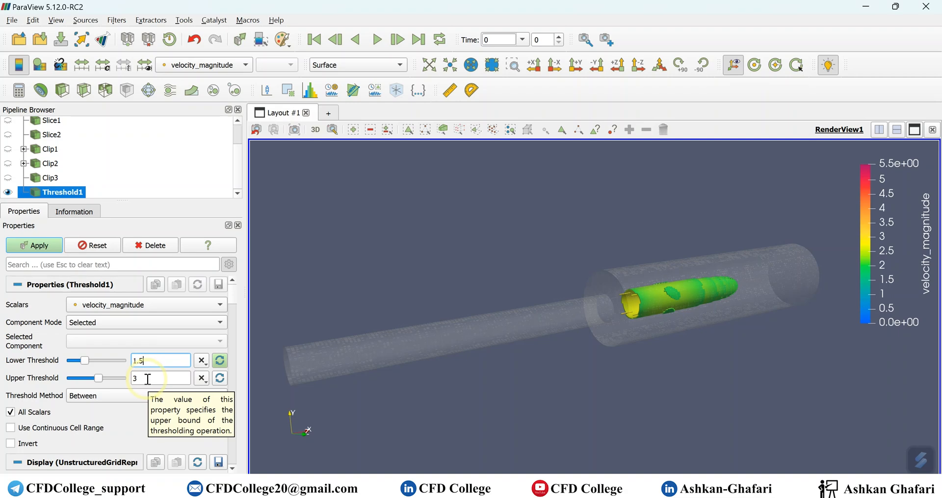
{"action": "double_click", "coordinate": [147, 379]}
{"action": "type", "text": "3.5"}
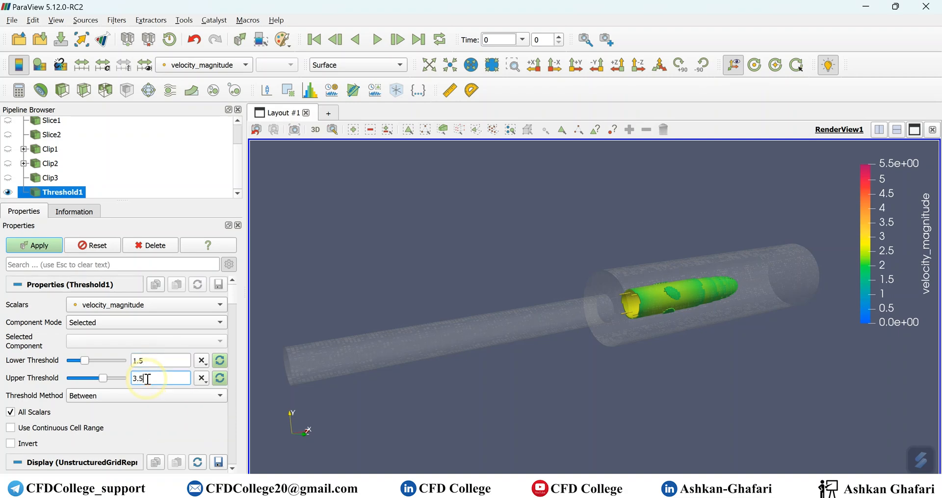
{"action": "left_click", "coordinate": [35, 245]}
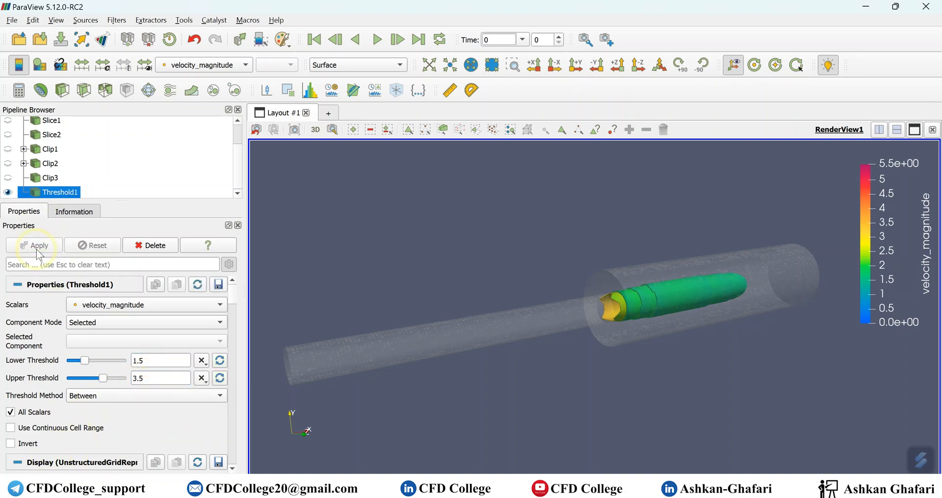
Step: Colour the Threshold1 result by pressure and view it inside the transparent geometry
{"action": "left_click_drag", "start_coordinate": [553, 372], "coordinate": [583, 382]}
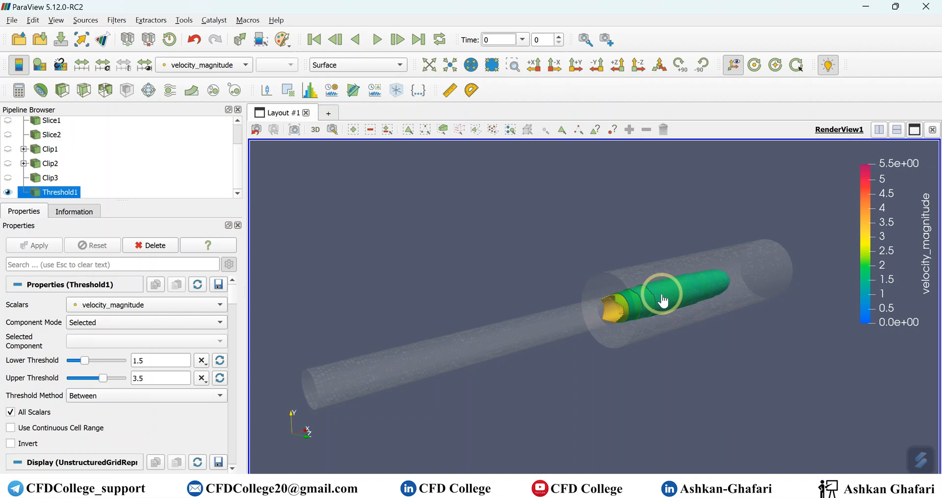
{"action": "scroll", "coordinate": [57, 345], "scroll_direction": "down", "scroll_amount": 5}
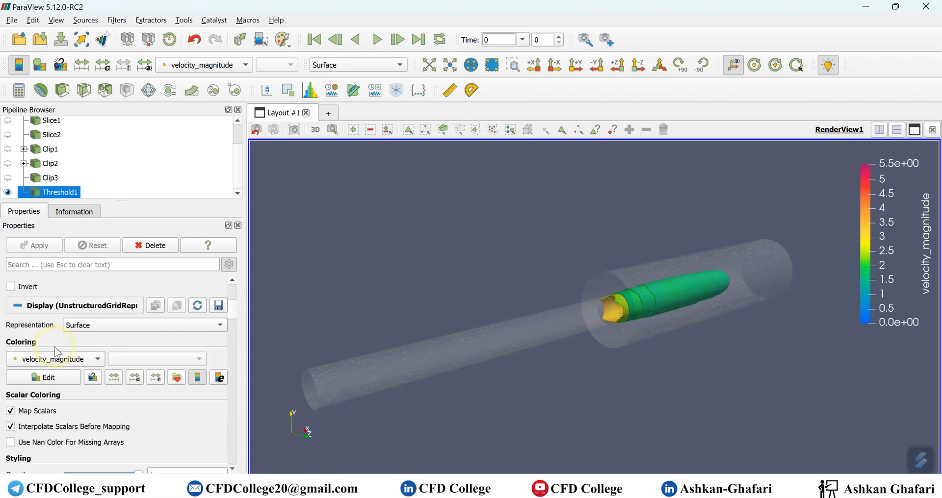
{"action": "left_click", "coordinate": [61, 359]}
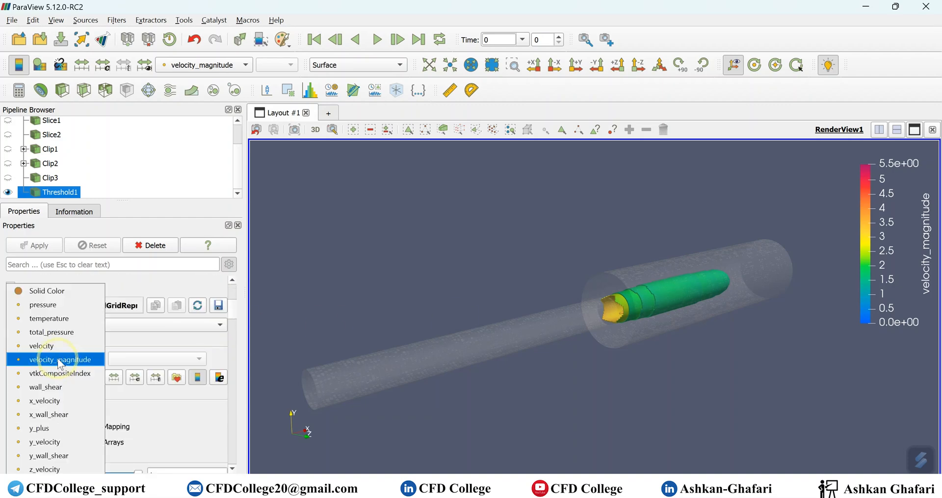
{"action": "left_click", "coordinate": [60, 306]}
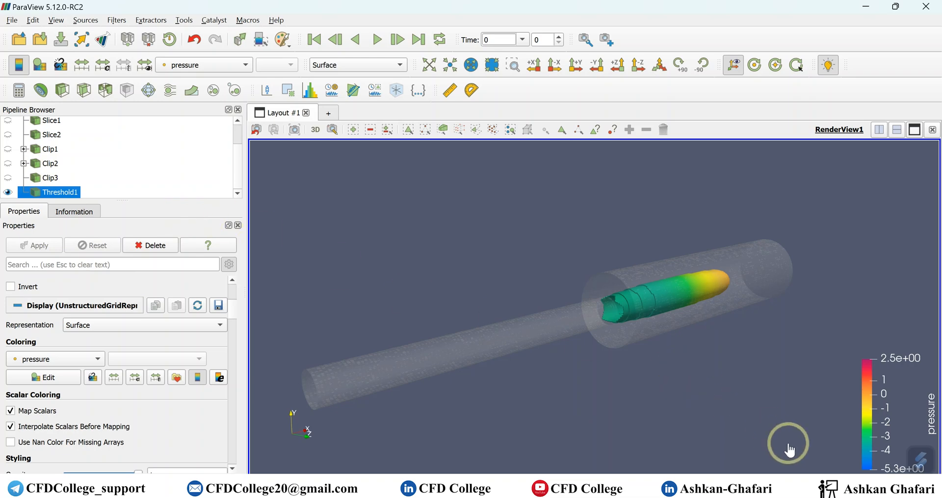
{"action": "left_click_drag", "start_coordinate": [762, 393], "coordinate": [753, 381]}
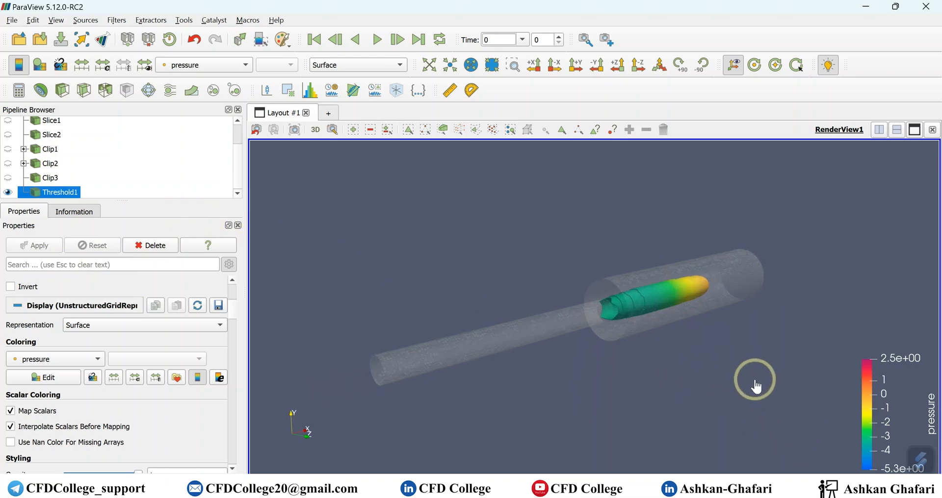
Step: Hide Threshold1 and add a Clip filter to the steady results.encas dataset
{"action": "left_click", "coordinate": [782, 491]}
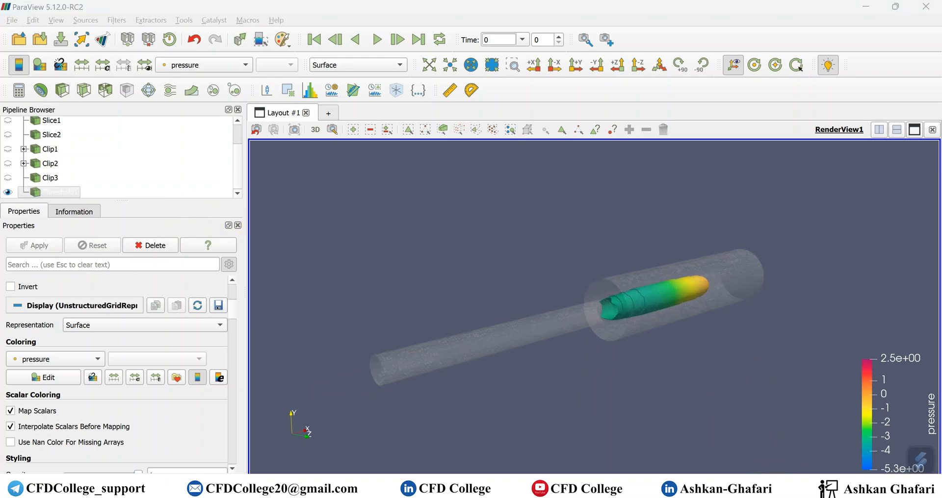
{"action": "left_click", "coordinate": [7, 192]}
{"action": "scroll", "coordinate": [137, 183], "scroll_direction": "up", "scroll_amount": 1}
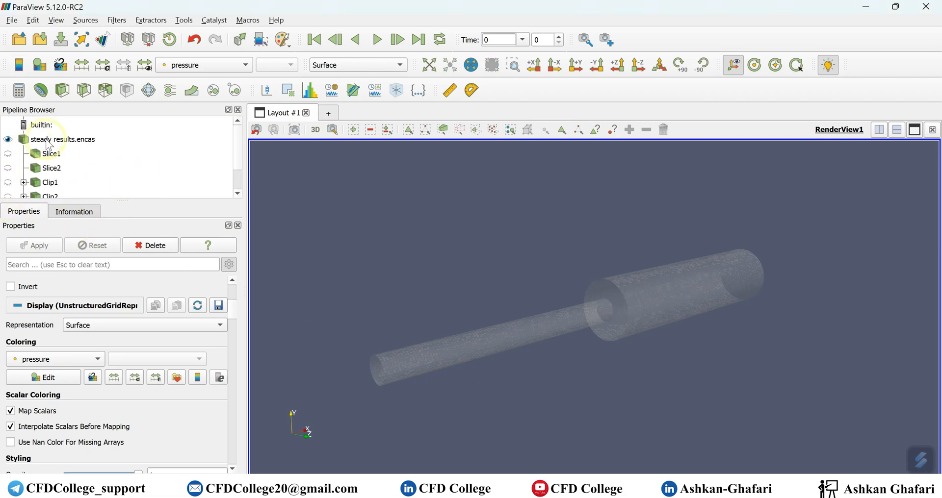
{"action": "left_click", "coordinate": [113, 138]}
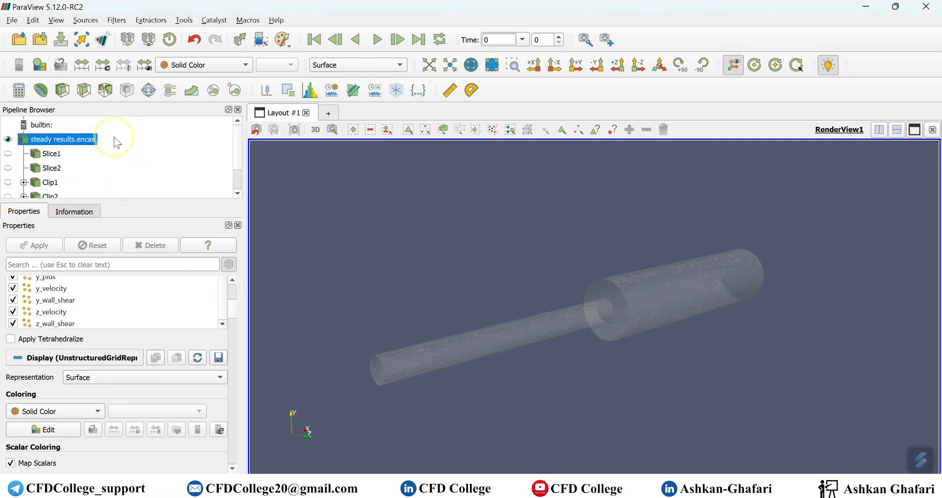
{"action": "left_click", "coordinate": [62, 90]}
Step: Set the new clip to the Scalar type using velocity_magnitude with a value of 2, and apply it
{"action": "scroll", "coordinate": [163, 317], "scroll_direction": "up", "scroll_amount": 4}
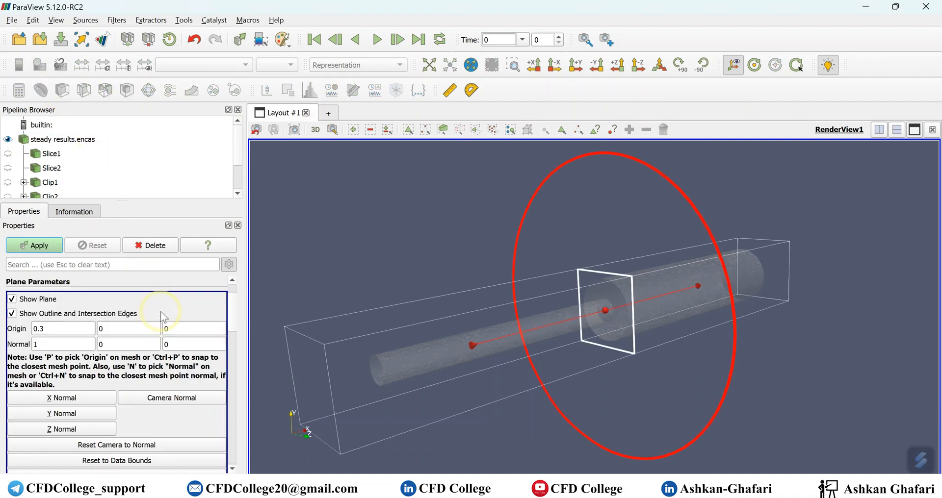
{"action": "scroll", "coordinate": [101, 290], "scroll_direction": "up", "scroll_amount": 3}
{"action": "left_click", "coordinate": [93, 304]}
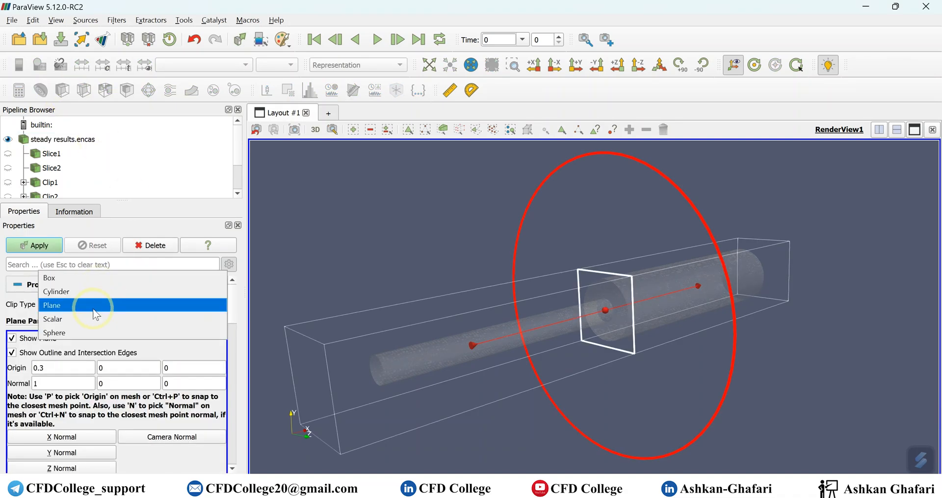
{"action": "left_click", "coordinate": [117, 318]}
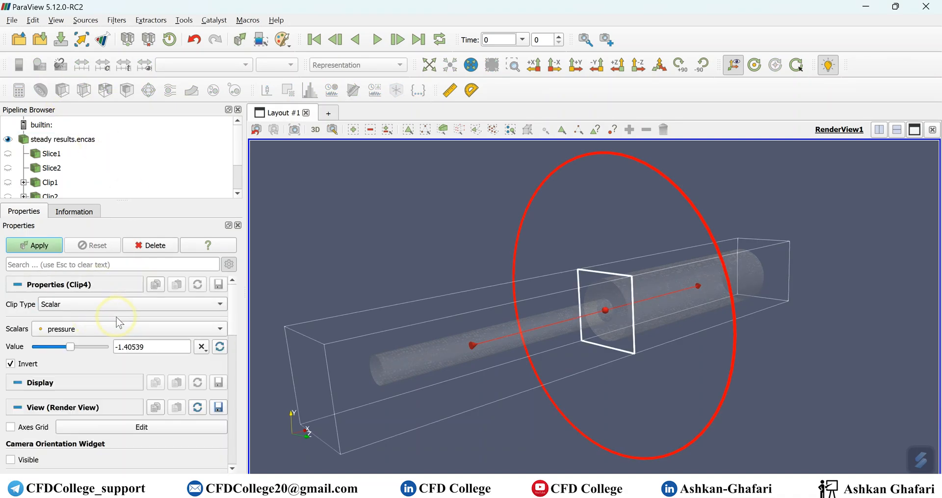
{"action": "left_click", "coordinate": [92, 329]}
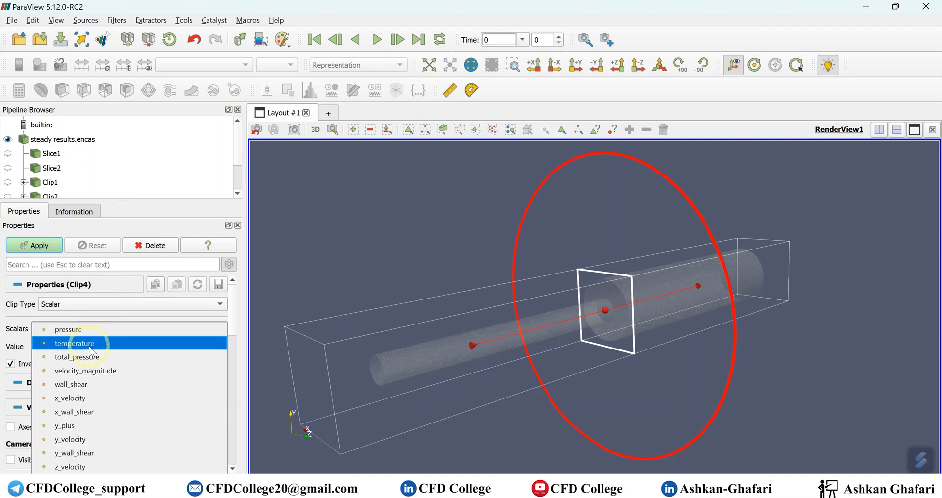
{"action": "left_click", "coordinate": [83, 371]}
{"action": "left_click", "coordinate": [220, 347]}
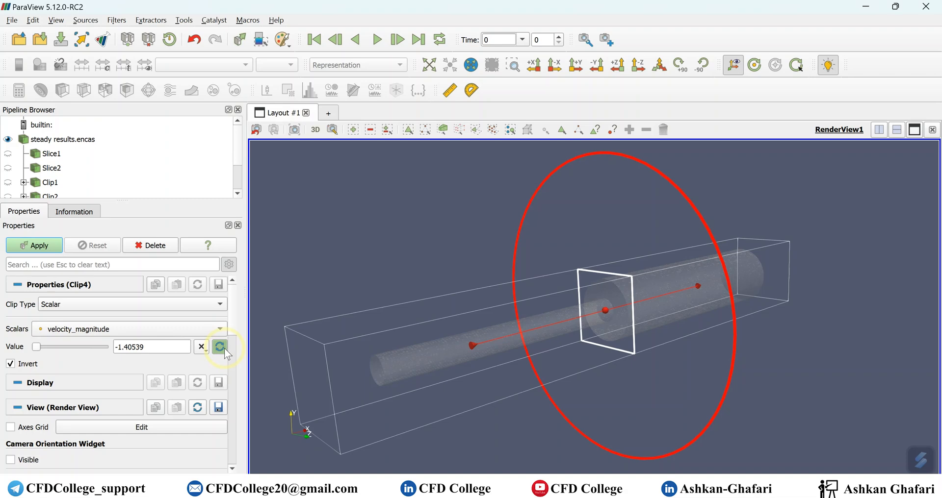
{"action": "left_click", "coordinate": [142, 346]}
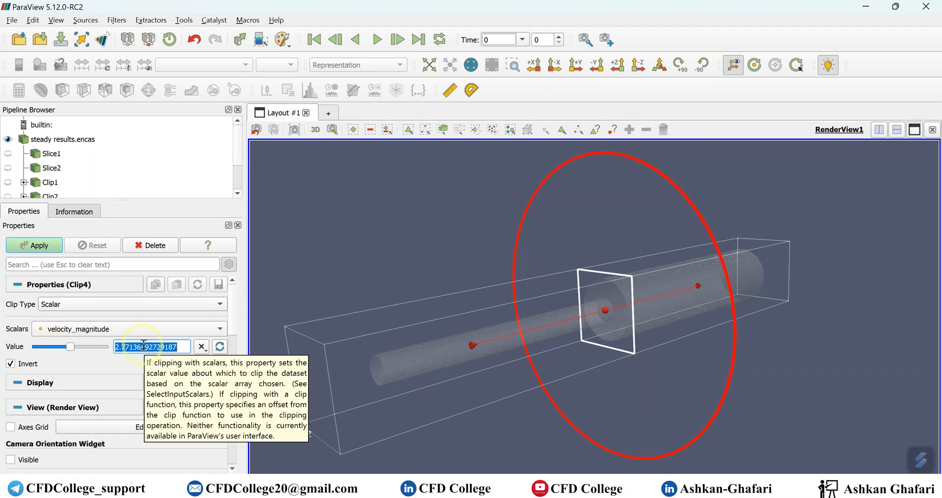
{"action": "type", "text": "2"}
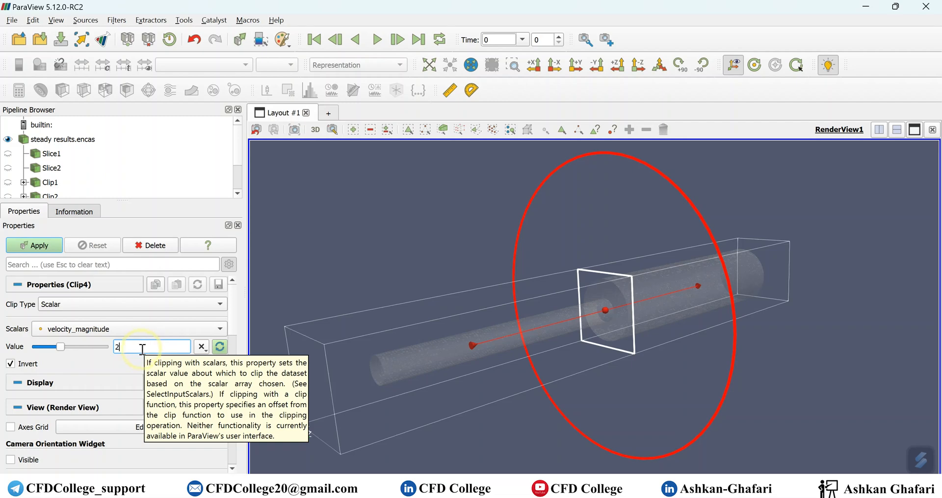
{"action": "scroll", "coordinate": [85, 358], "scroll_direction": "down", "scroll_amount": 5}
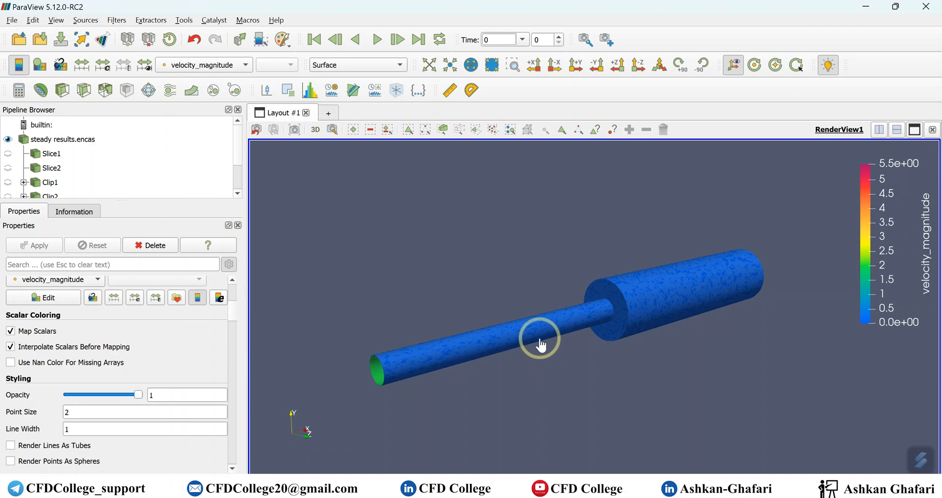
Step: Turn off Invert for the velocity_magnitude clip and apply the change
{"action": "scroll", "coordinate": [87, 371], "scroll_direction": "up", "scroll_amount": 5}
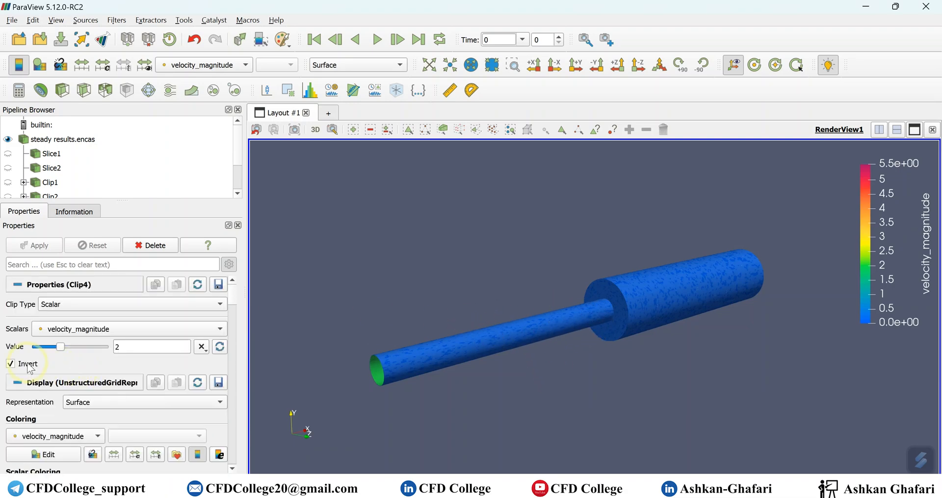
{"action": "left_click", "coordinate": [12, 365]}
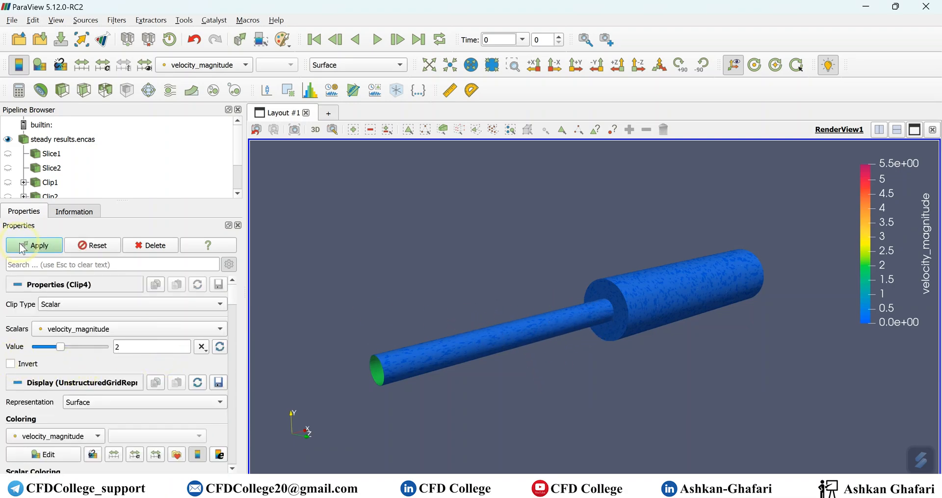
{"action": "left_click", "coordinate": [35, 246]}
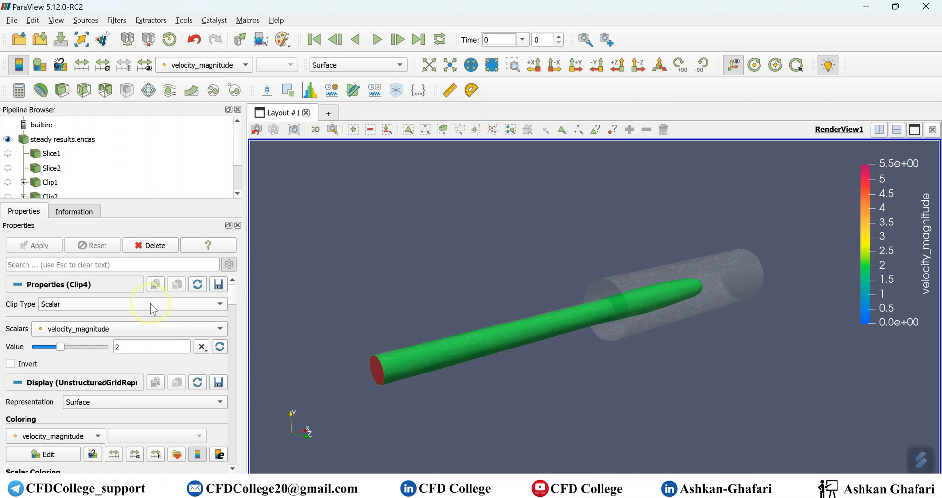
Step: Colour the scalar clip result by total_pressure
{"action": "scroll", "coordinate": [117, 333], "scroll_direction": "down", "scroll_amount": 4}
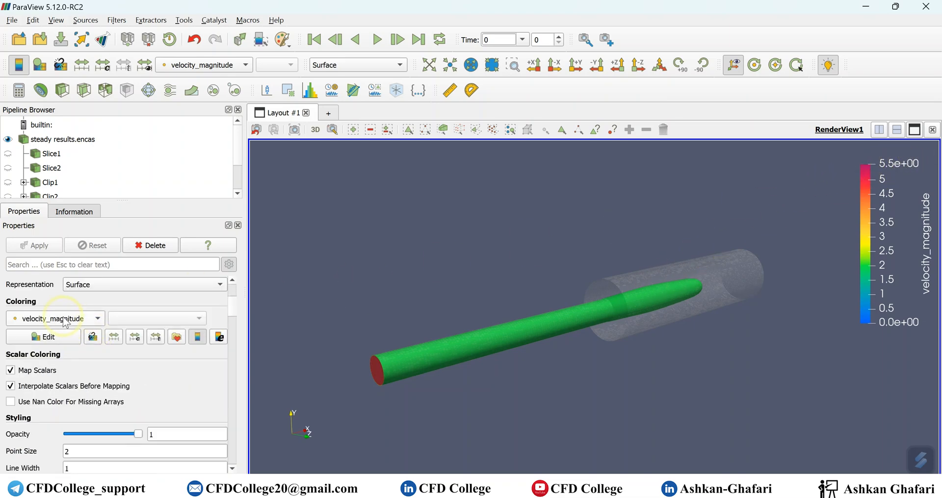
{"action": "left_click", "coordinate": [81, 322]}
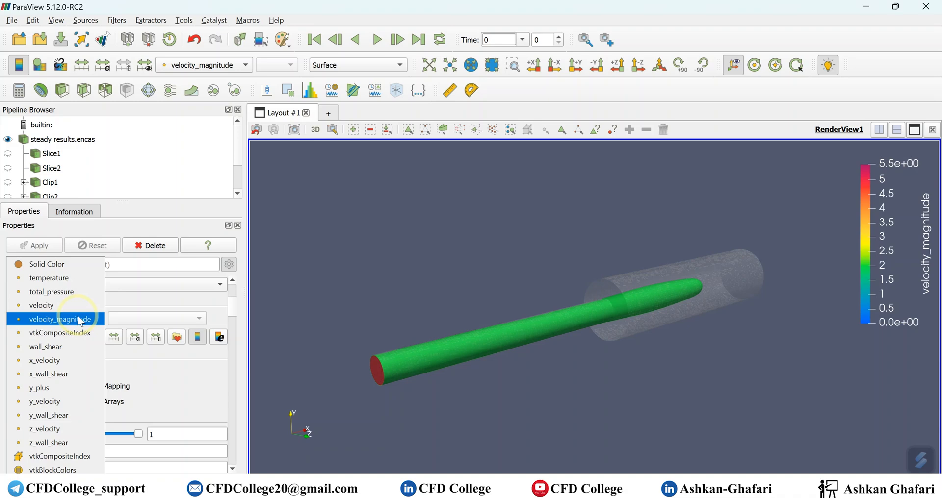
{"action": "left_click", "coordinate": [54, 292]}
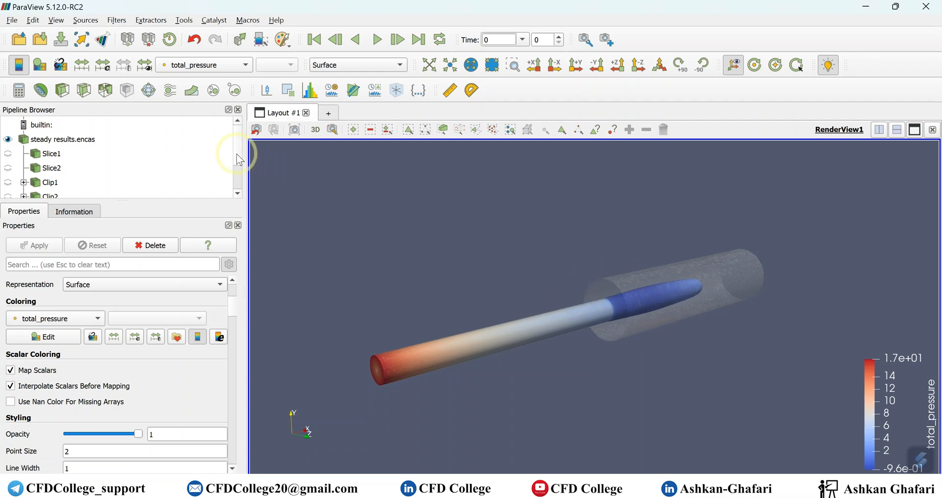
{"action": "scroll", "coordinate": [235, 189], "scroll_direction": "down", "scroll_amount": 2}
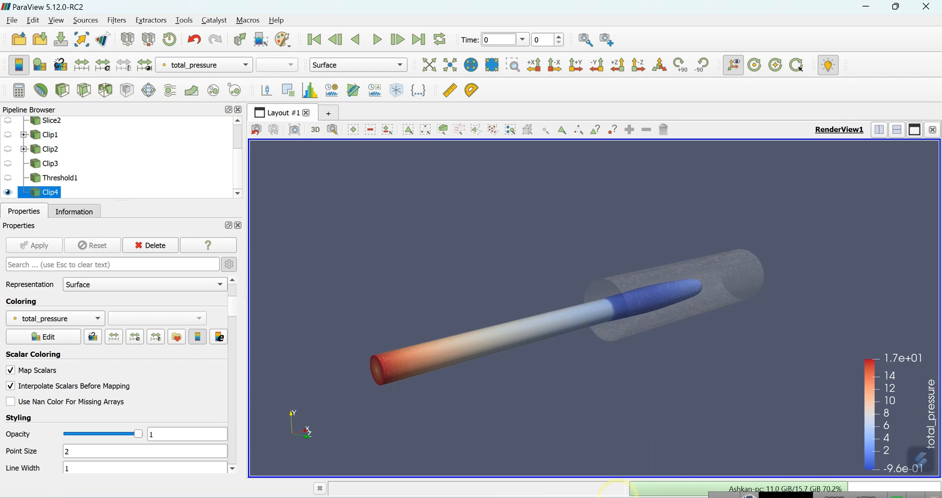
Step: Switch to the Paraview.pptx slide show in PowerPoint
{"action": "mouse_move", "coordinate": [630, 494]}
{"action": "left_click", "coordinate": [625, 441]}
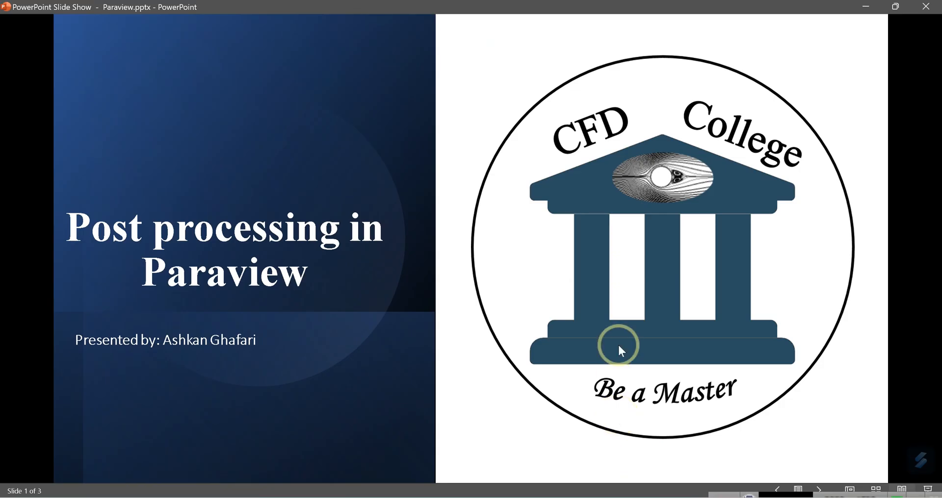